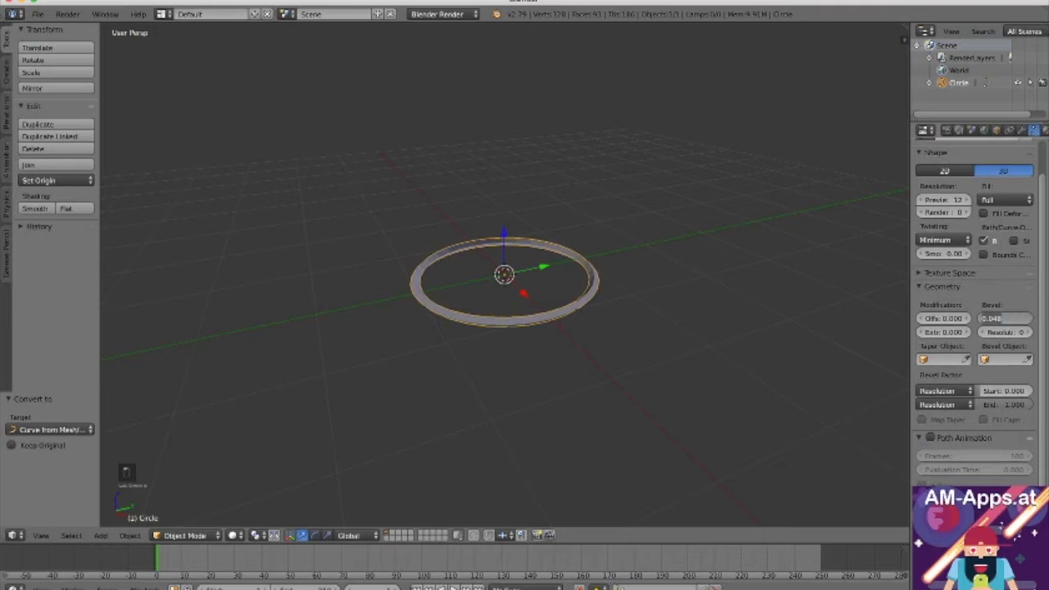
# Step: Set the circle curve's bevel depth to 0.05 and its bevel resolution to 4
pyautogui.write('0.05')
pyautogui.press('Return')
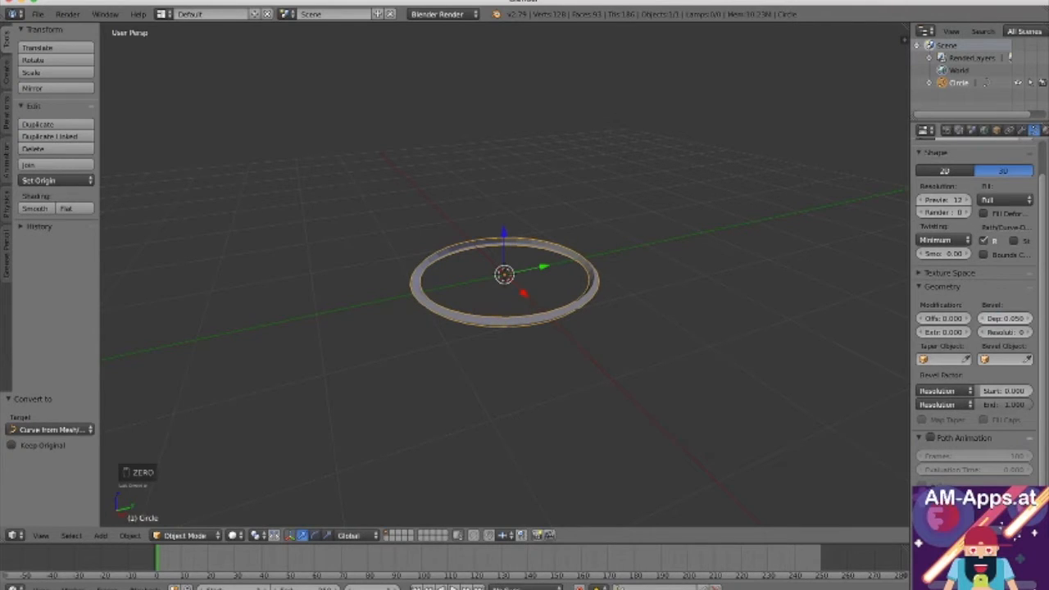
pyautogui.moveTo(1005, 332); pyautogui.dragTo(1026, 331)
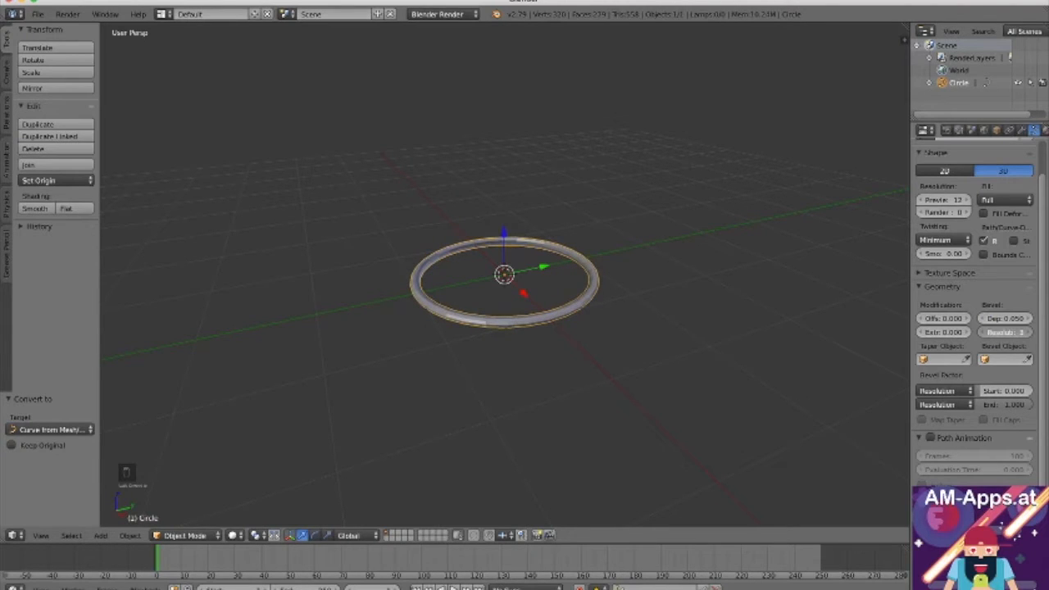
pyautogui.moveTo(1026, 332); pyautogui.dragTo(1033, 332)
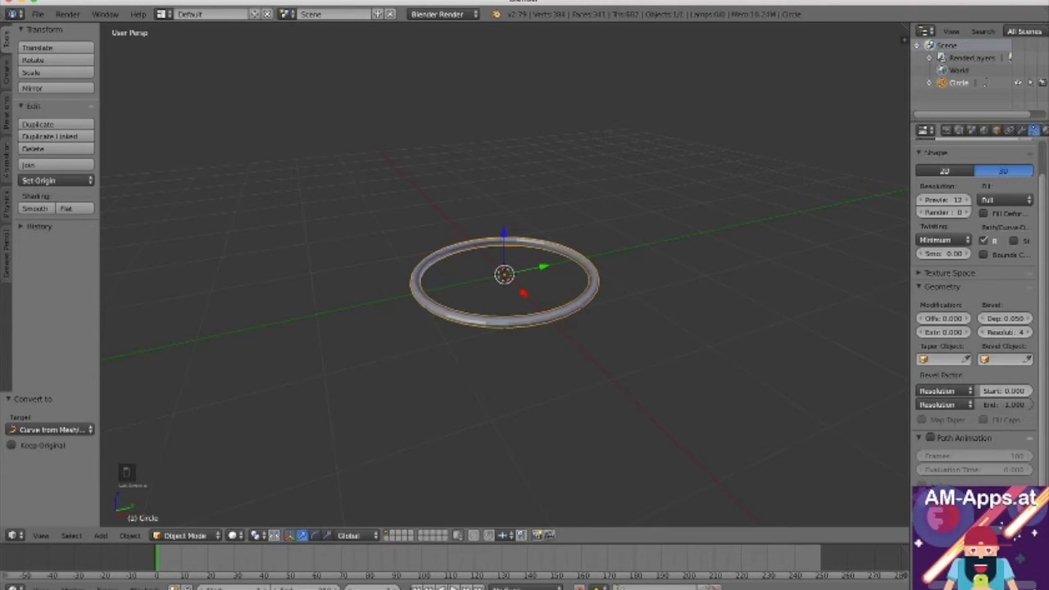
# Step: Add a Subdivision Surface modifier to the ring with 2 view subdivisions and 3 render subdivisions
pyautogui.click(1022, 130)
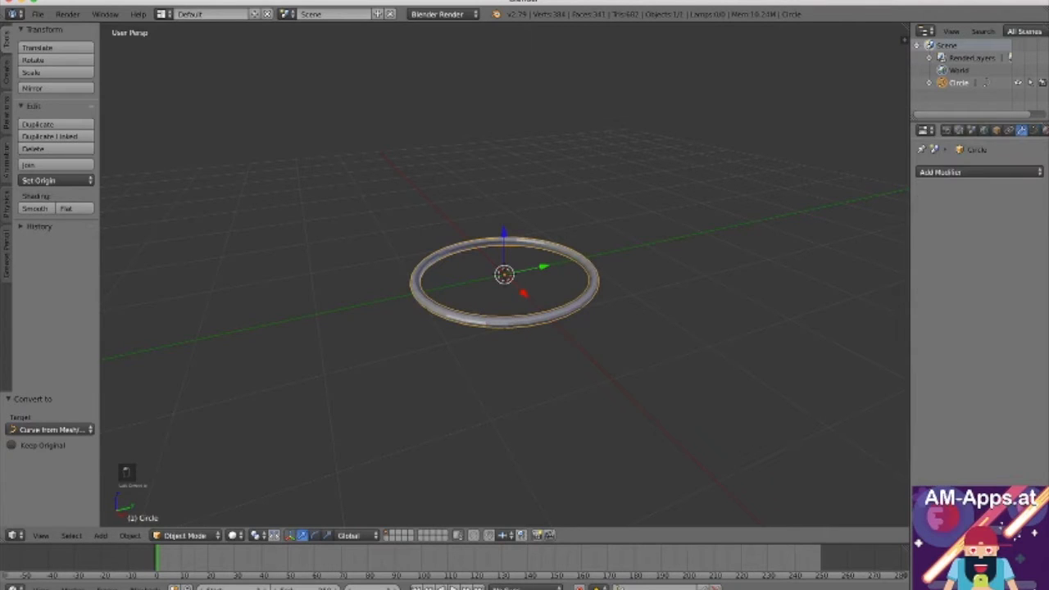
pyautogui.click(980, 173)
pyautogui.click(836, 310)
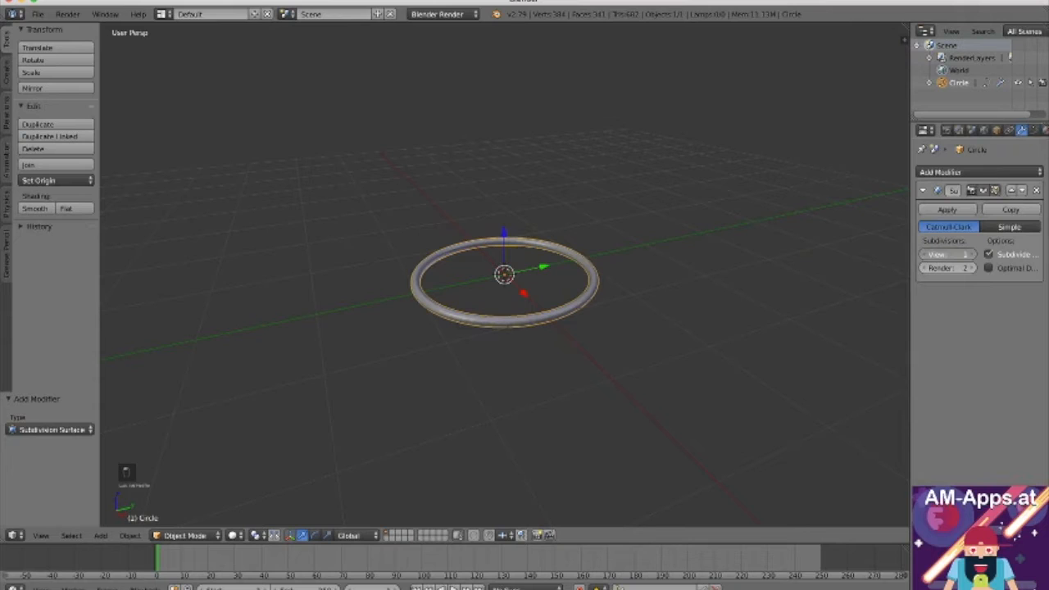
pyautogui.click(972, 255)
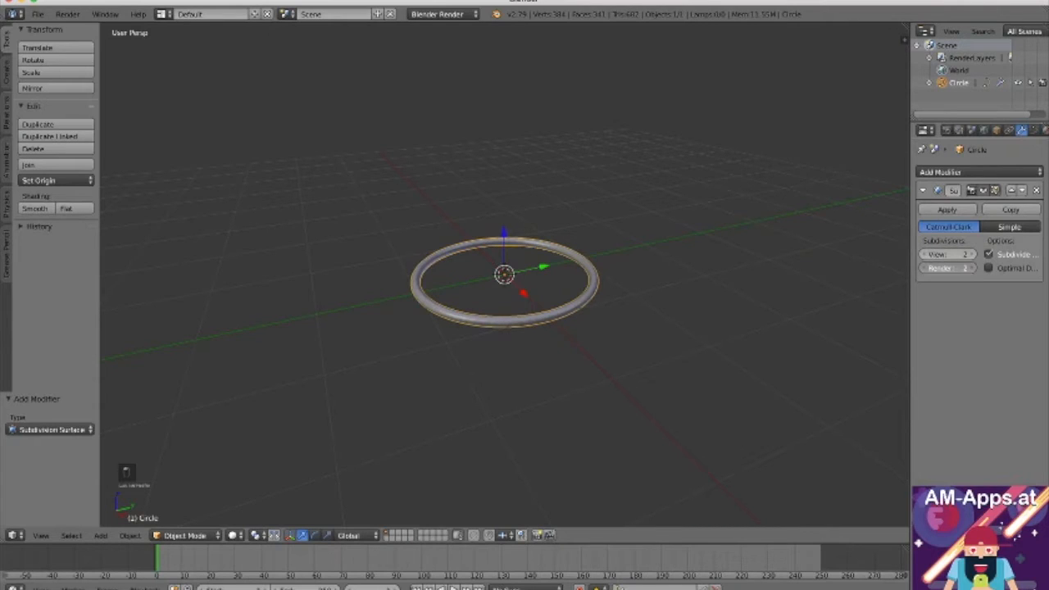
pyautogui.click(949, 268)
pyautogui.write('3')
pyautogui.press('Return')
pyautogui.scroll(5, 504, 328)
pyautogui.scroll(-5, 504, 278)
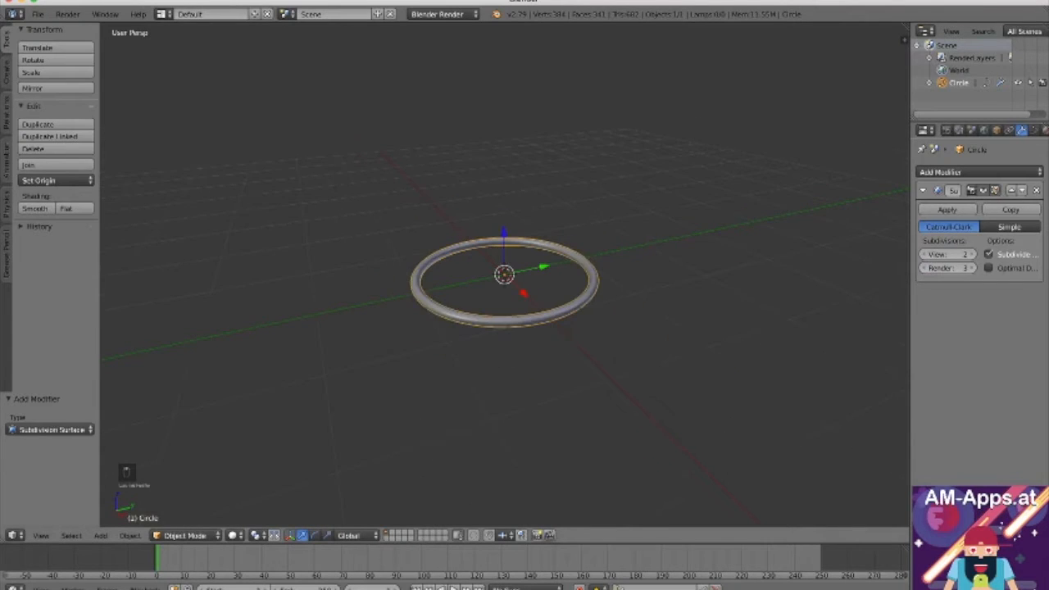
# Step: Rename the ring object as Hoop
pyautogui.press('a')
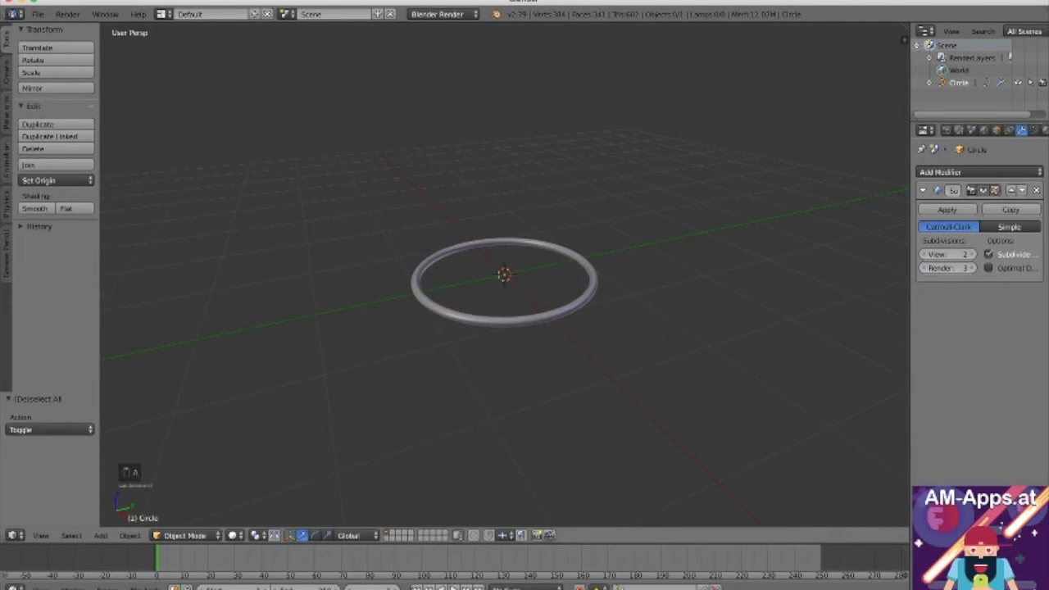
pyautogui.scroll(-3, 504, 279)
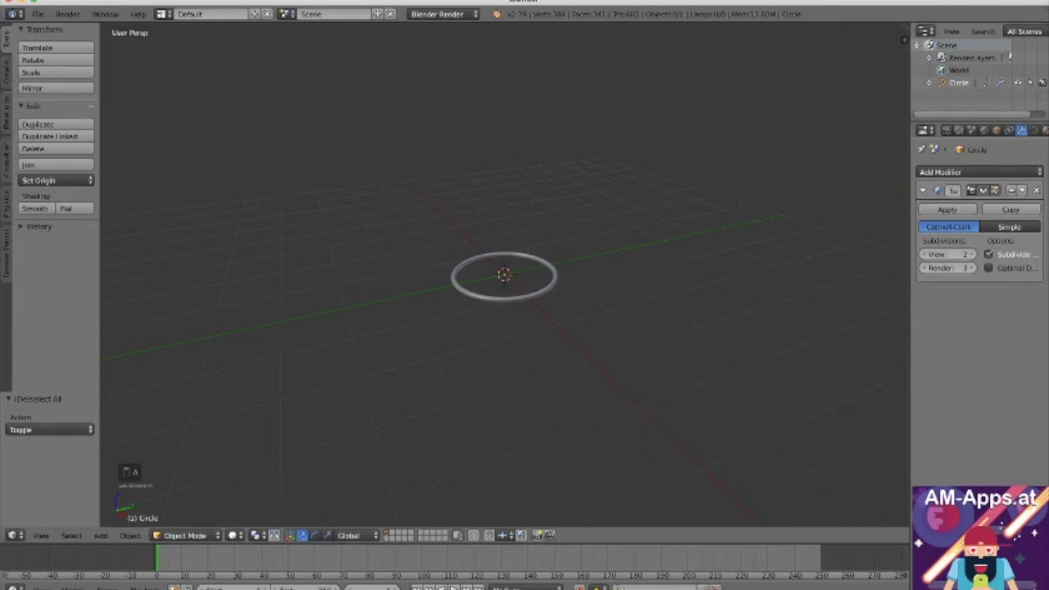
pyautogui.press('a')
pyautogui.press('BackSpace')
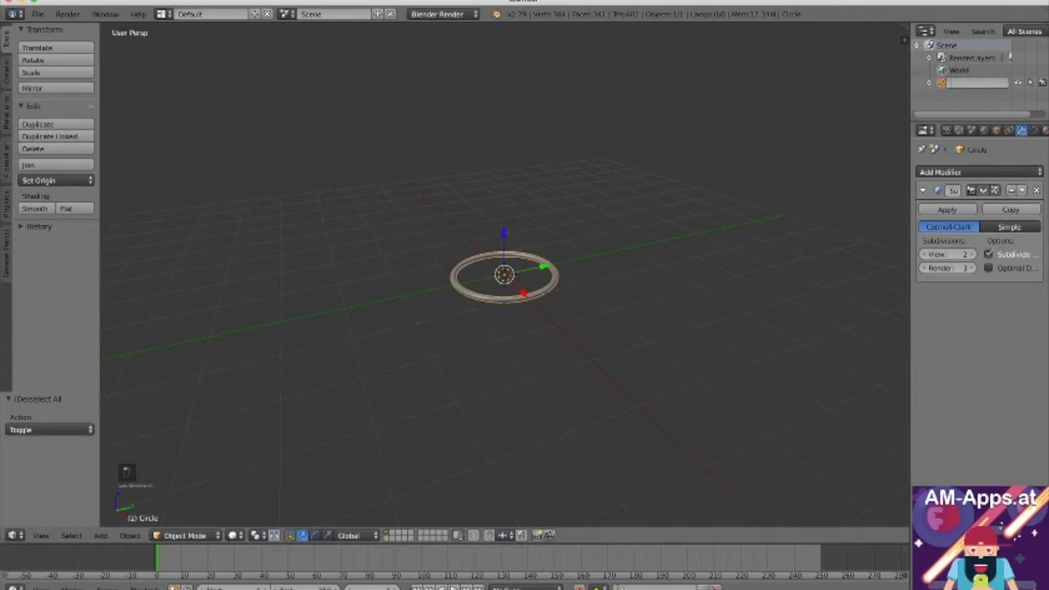
pyautogui.write('Hoop')
pyautogui.press('Return')
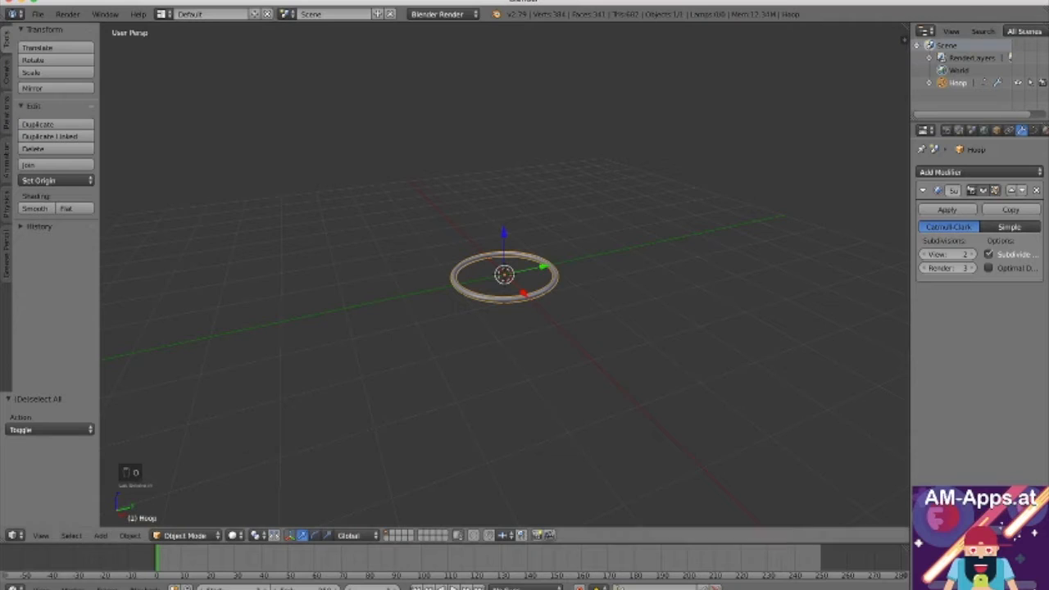
# Step: Add a cylinder at the hoop's centre and move it -1 unit along the Z axis
pyautogui.scroll(2, 504, 279)
pyautogui.scroll(1, 504, 278)
pyautogui.press('a')
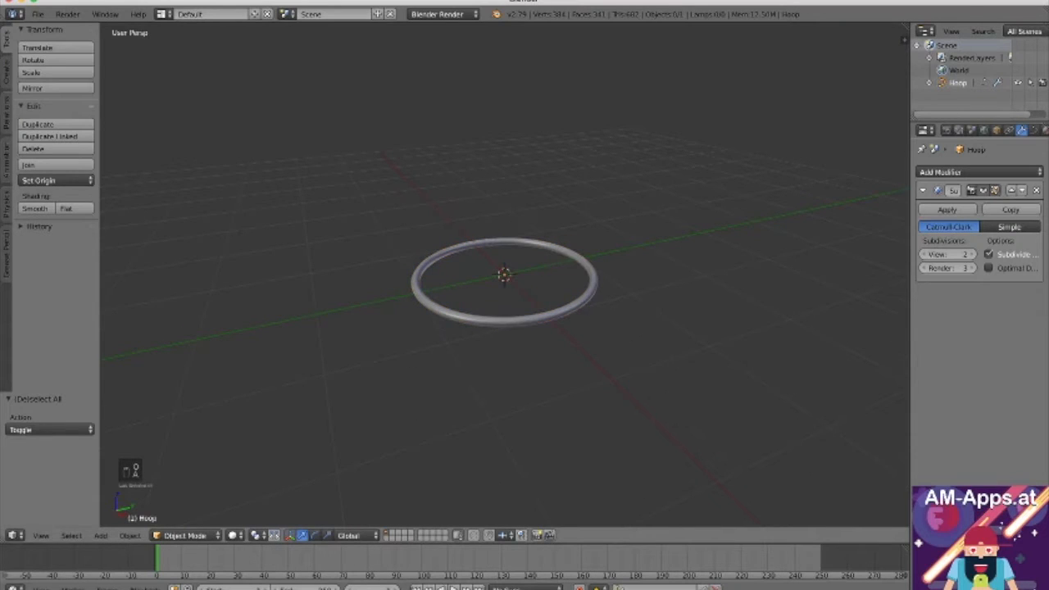
pyautogui.hotkey('shift', 'a')
pyautogui.moveTo(400, 244)
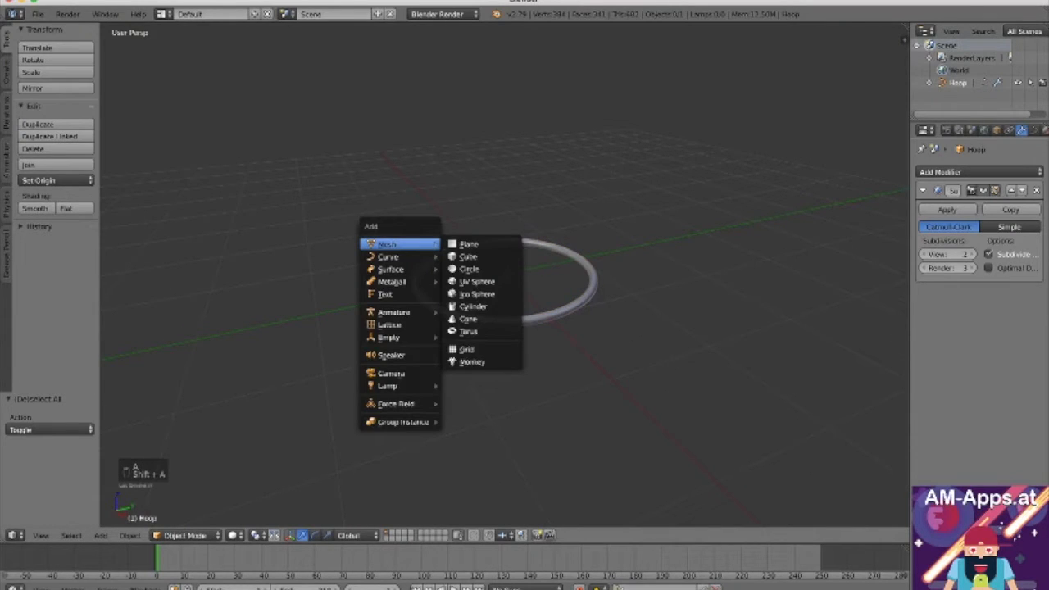
pyautogui.click(473, 306)
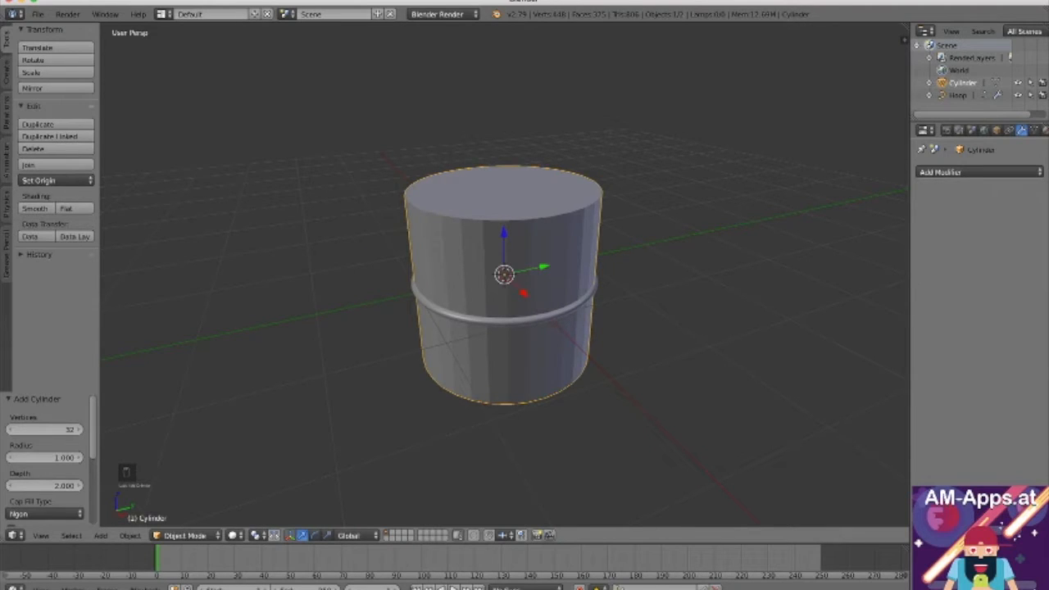
pyautogui.press('g')
pyautogui.press('z')
pyautogui.press('-')
pyautogui.press('1')
pyautogui.press('Return')
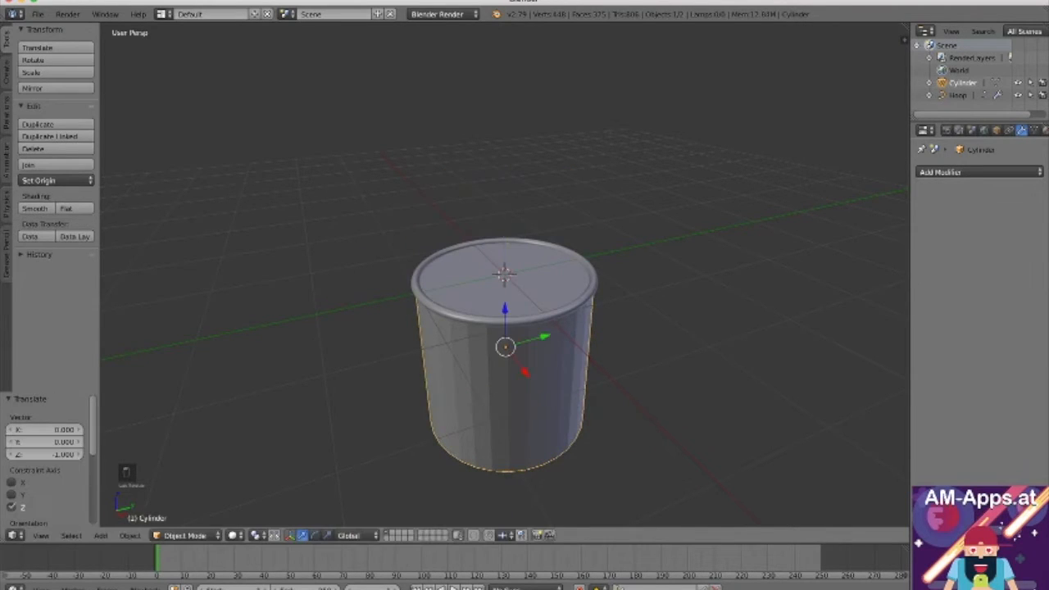
# Step: Enter Edit Mode on the cylinder and delete its top cap face
pyautogui.press('Tab')
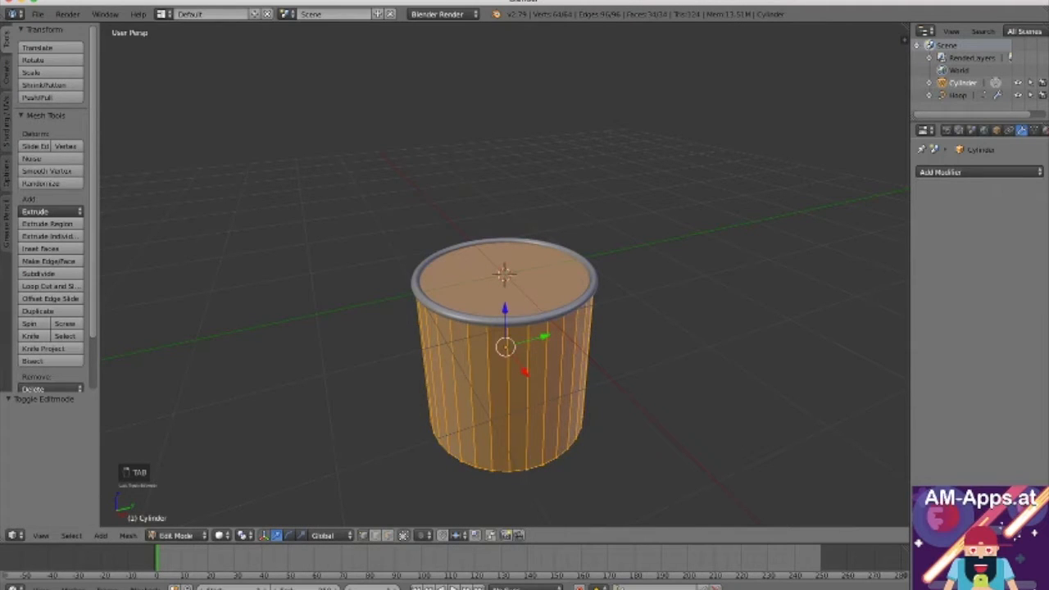
pyautogui.press('o')
pyautogui.rightClick(504, 275)
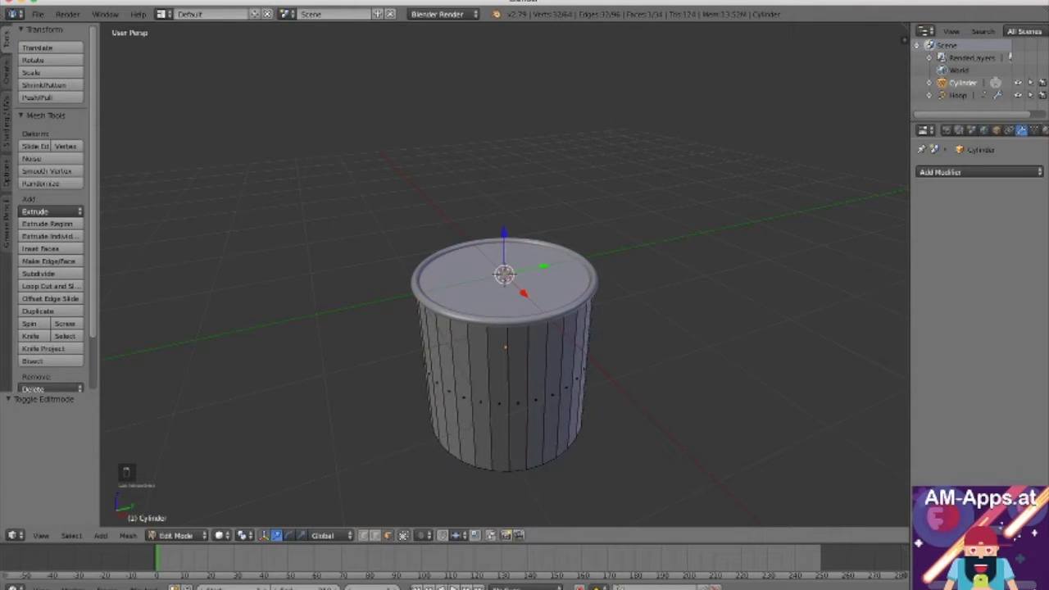
pyautogui.press('x')
pyautogui.click(447, 319)
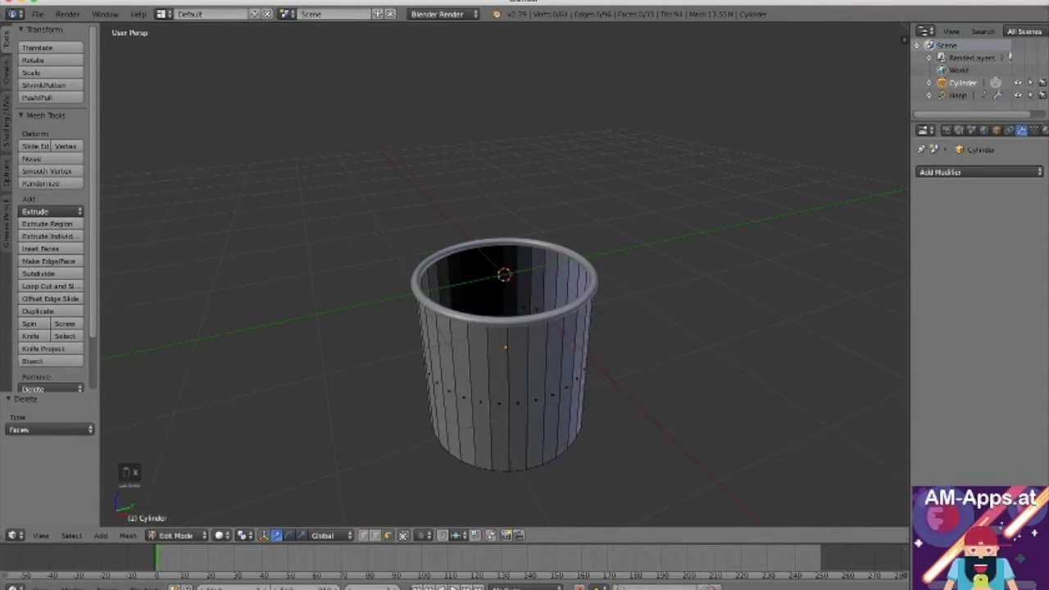
# Step: Delete the cylinder's bottom cap face
pyautogui.press('KP_7')
pyautogui.rightClick(424, 323)
pyautogui.press('x')
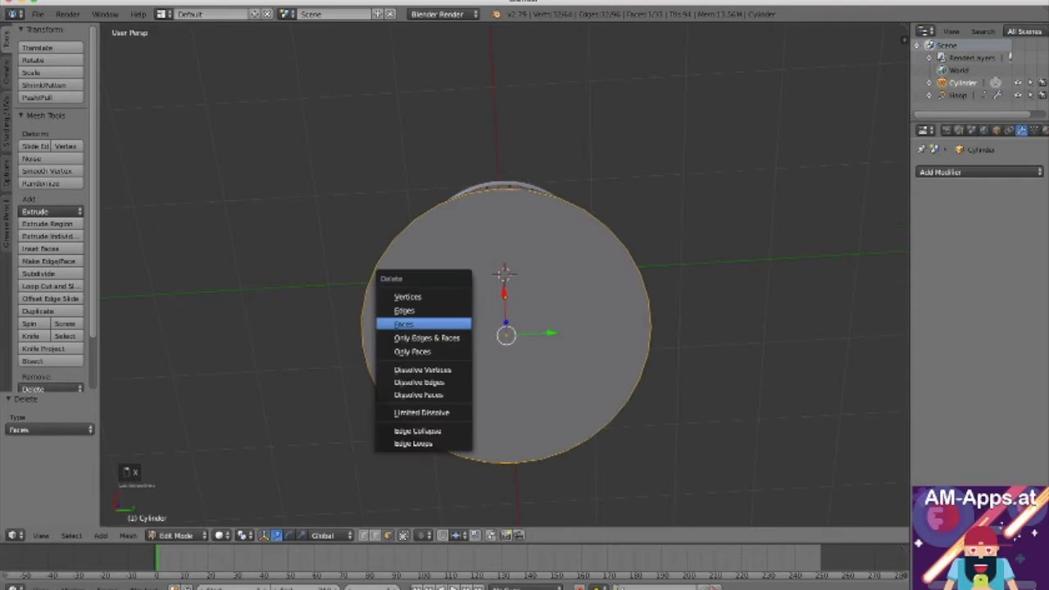
pyautogui.click(424, 324)
pyautogui.moveTo(423, 324); pyautogui.dragTo(424, 472, button='middle')
pyautogui.scroll(-4, 424, 324)
pyautogui.moveTo(424, 192); pyautogui.dragTo(461, 210, button='middle')
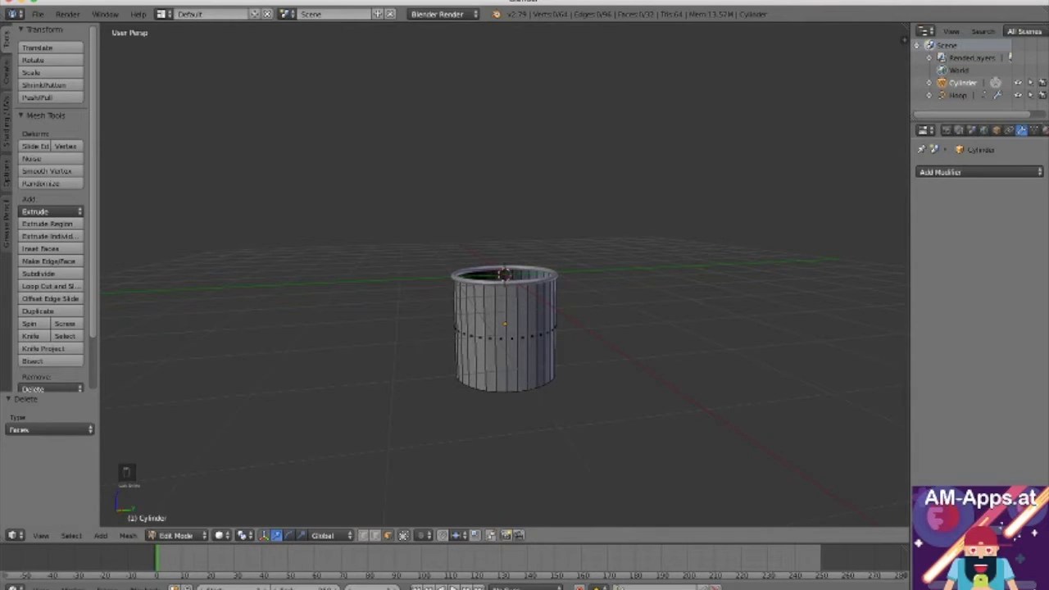
# Step: Scale the cylinder's bottom edge loop to about 0.69 and raise it about 0.81 units along Z
pyautogui.click(375, 535)
pyautogui.keyDown('alt'); pyautogui.rightClick(494, 392); pyautogui.keyUp('alt')
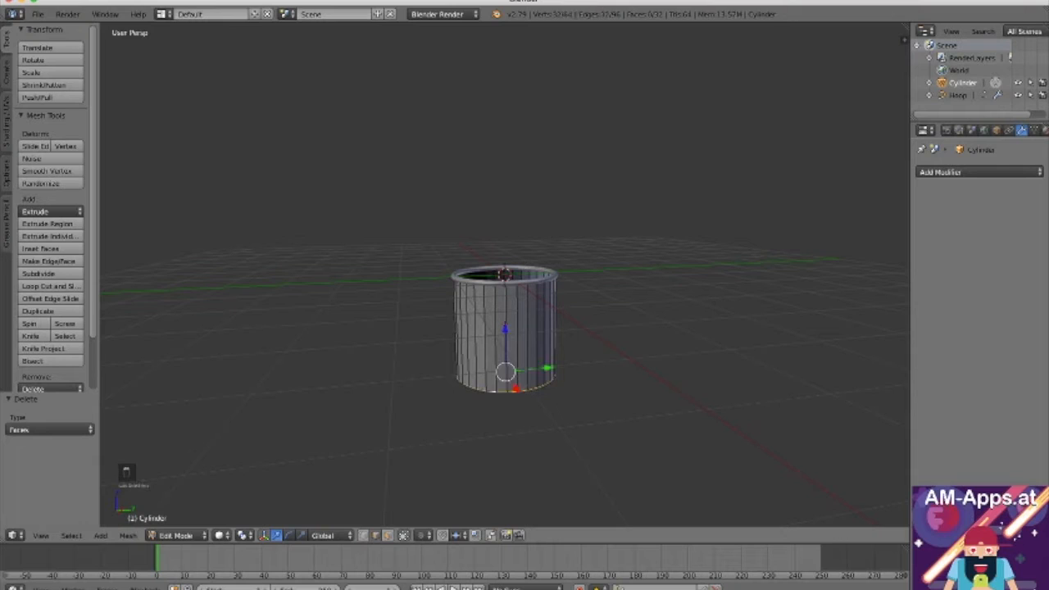
pyautogui.press('s')
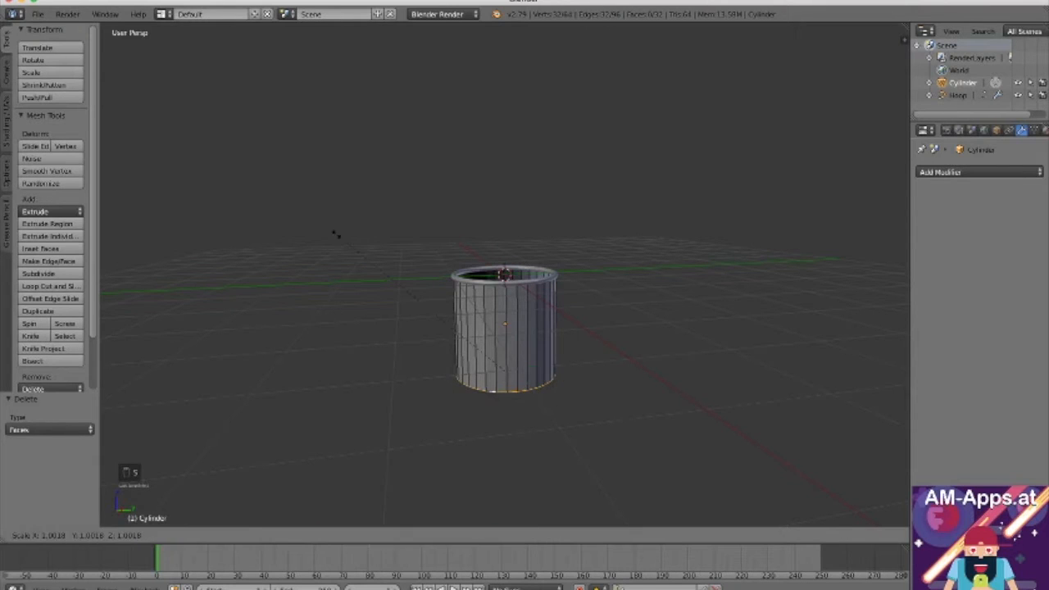
pyautogui.click(412, 288)
pyautogui.press('g')
pyautogui.press('z')
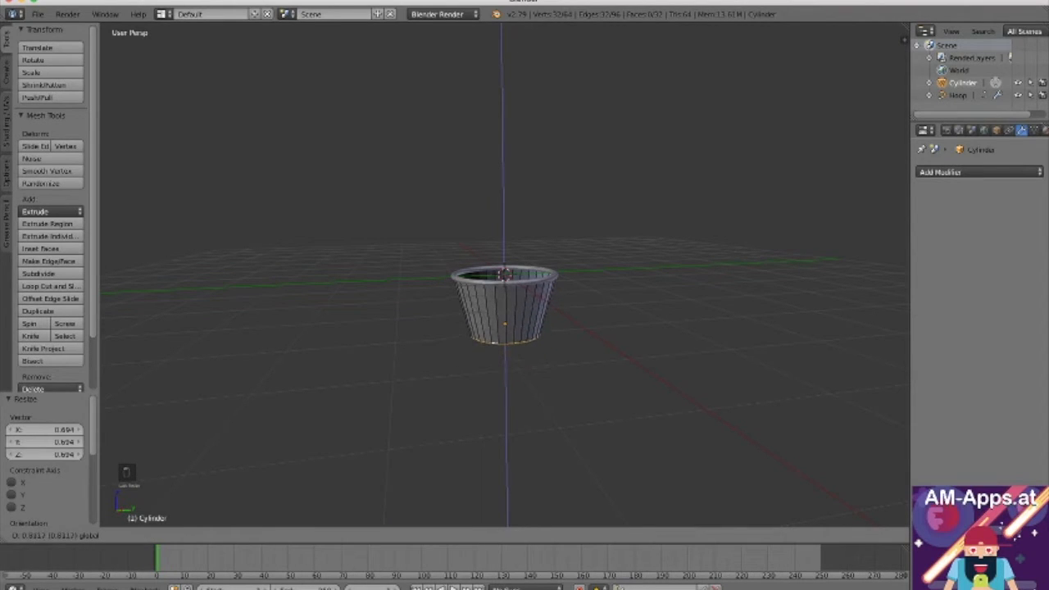
pyautogui.click(414, 248)
pyautogui.moveTo(414, 248)
pyautogui.mouseDown(button='middle')
pyautogui.moveTo(400, 205)
pyautogui.moveTo(349, 229)
pyautogui.moveTo(414, 254)
pyautogui.mouseUp(button='middle')
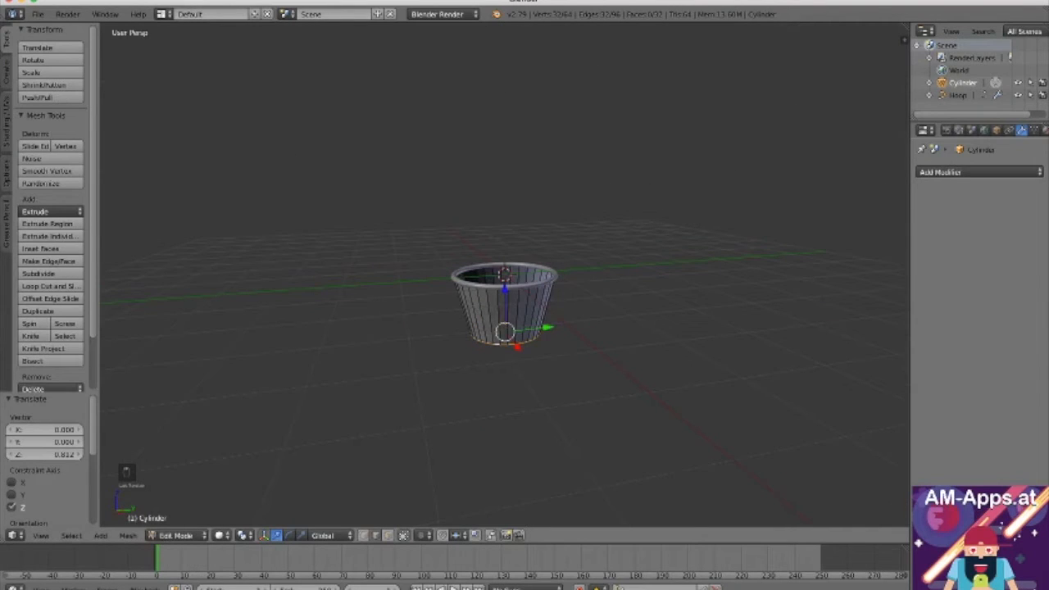
# Step: Add one horizontal loop cut around the middle of the cylinder wall and scale it to about 0.86
pyautogui.hotkey('ctrl', 'r')
pyautogui.click(505, 315)
pyautogui.click(505, 315)
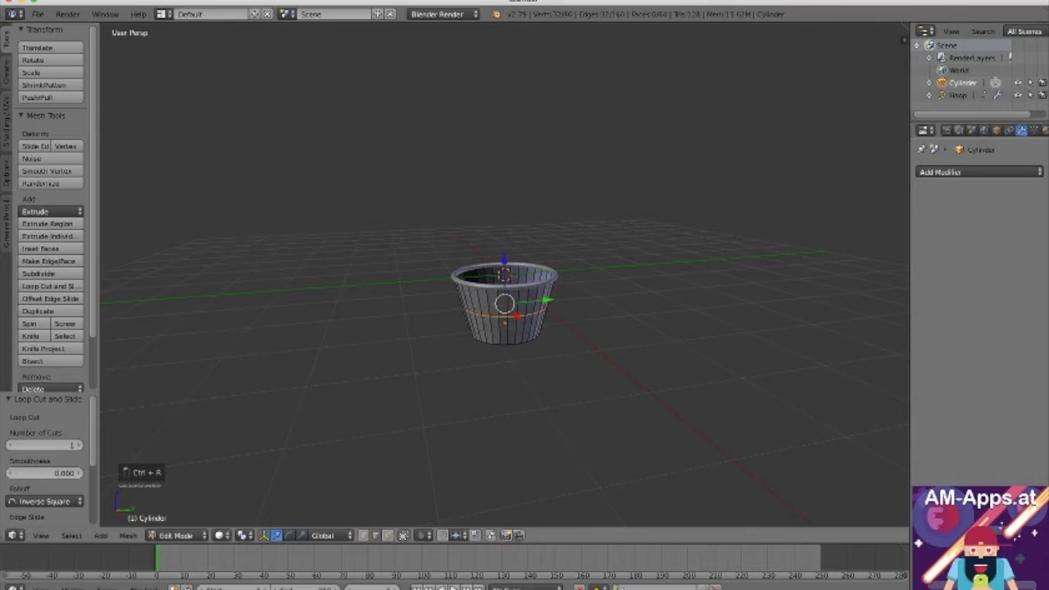
pyautogui.press('s')
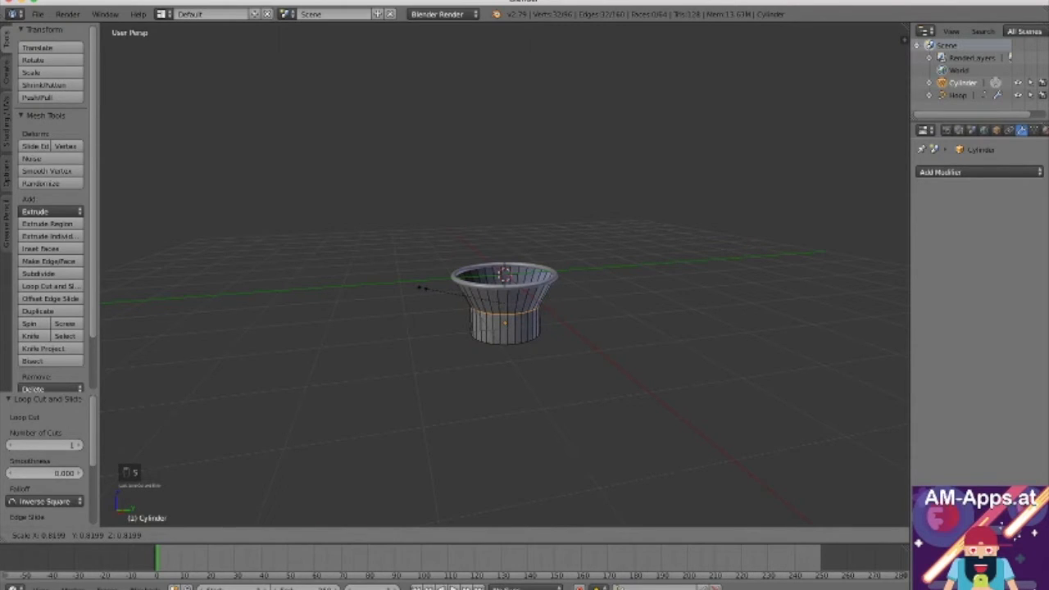
pyautogui.click(418, 285)
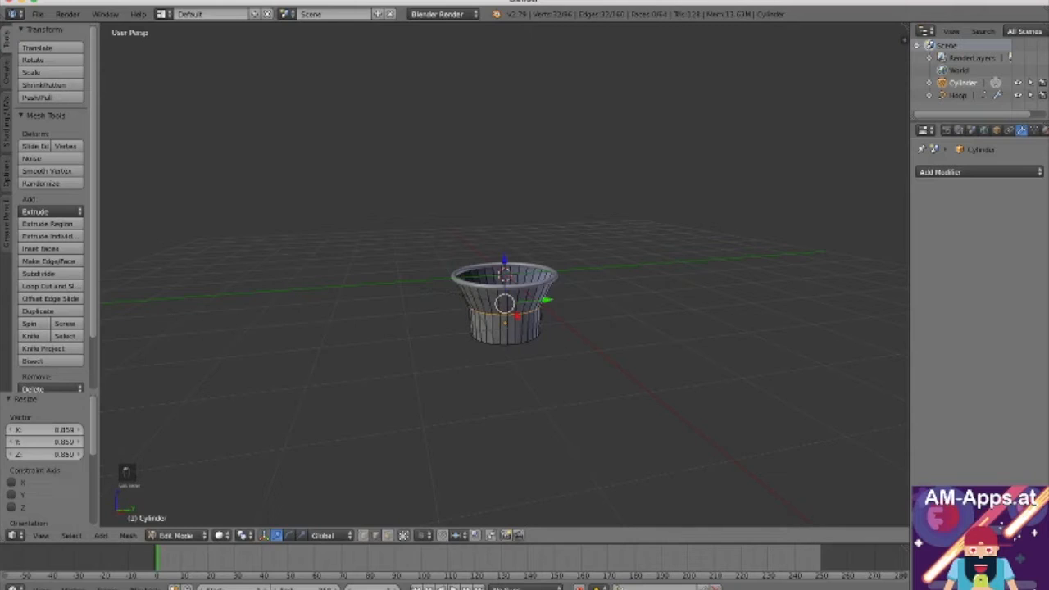
# Step: Raise the bottom edge loop about 0.18 units along Z to shorten the lower section
pyautogui.scroll(2, 504, 328)
pyautogui.click(459, 390)
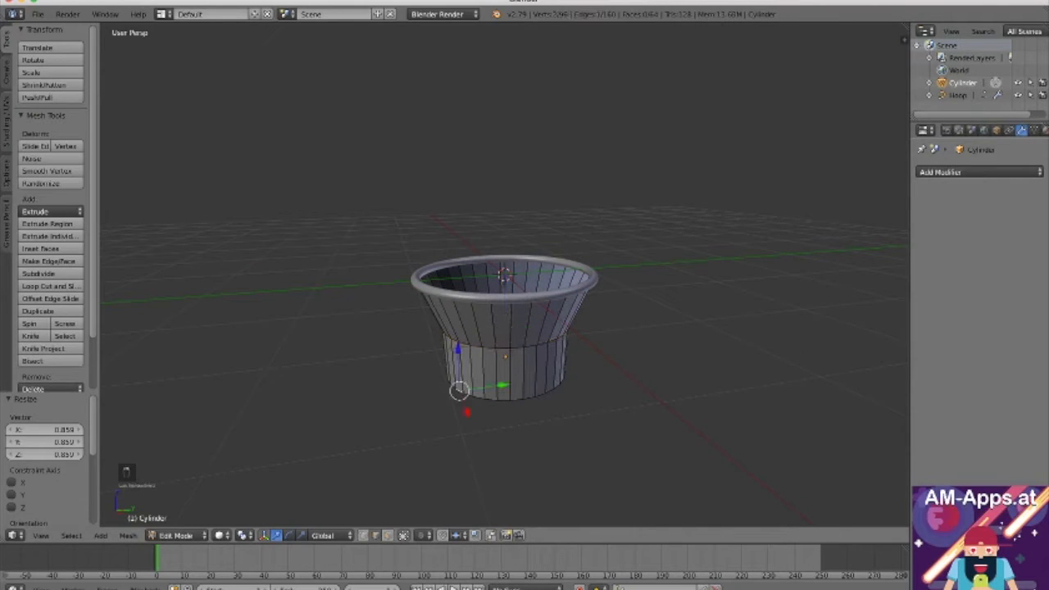
pyautogui.keyDown('alt'); pyautogui.rightClick(478, 397); pyautogui.keyUp('alt')
pyautogui.press('g')
pyautogui.press('z')
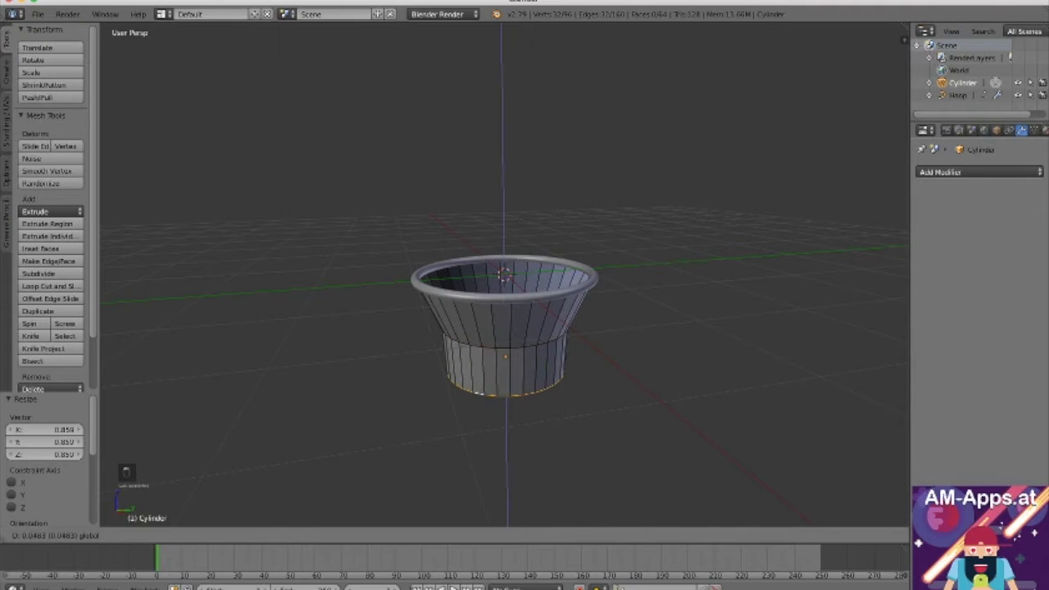
pyautogui.press('Return')
pyautogui.scroll(-2, 505, 320)
pyautogui.moveTo(505, 328); pyautogui.dragTo(505, 273, button='middle')
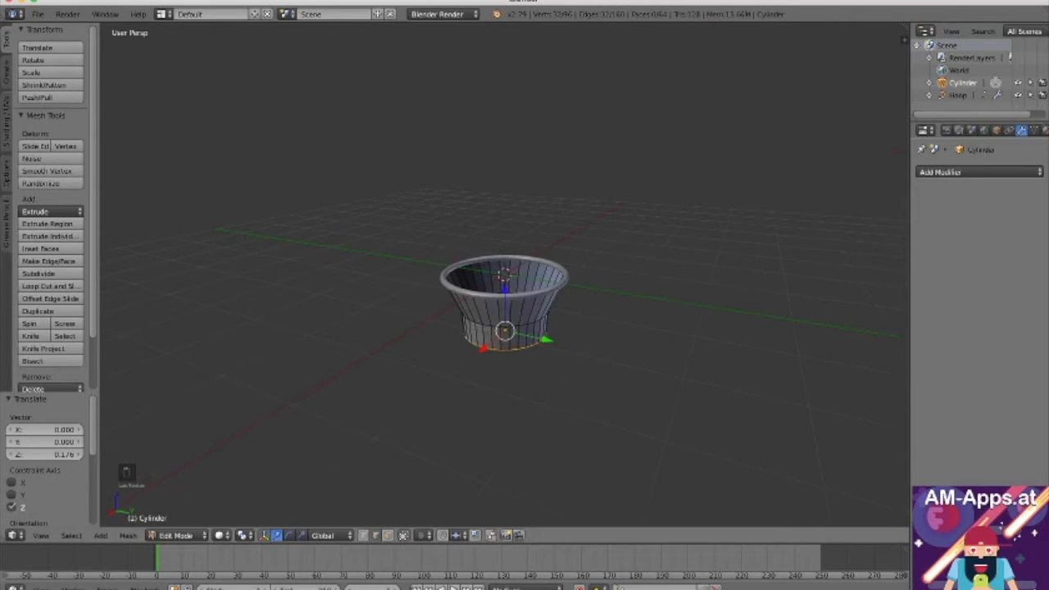
# Step: Clear the cylinder's mesh selection, return to Object Mode and select the Hoop object
pyautogui.press('a')
pyautogui.press('a')
pyautogui.press('a')
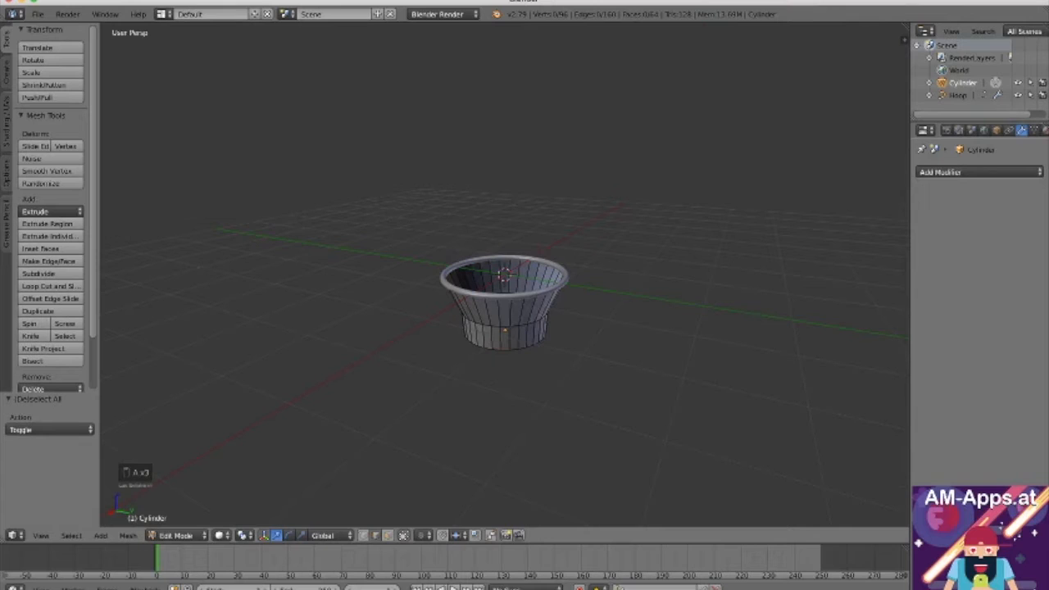
pyautogui.keyDown('alt'); pyautogui.rightClick(500, 350); pyautogui.keyUp('alt')
pyautogui.moveTo(500, 350); pyautogui.dragTo(459, 304, button='middle')
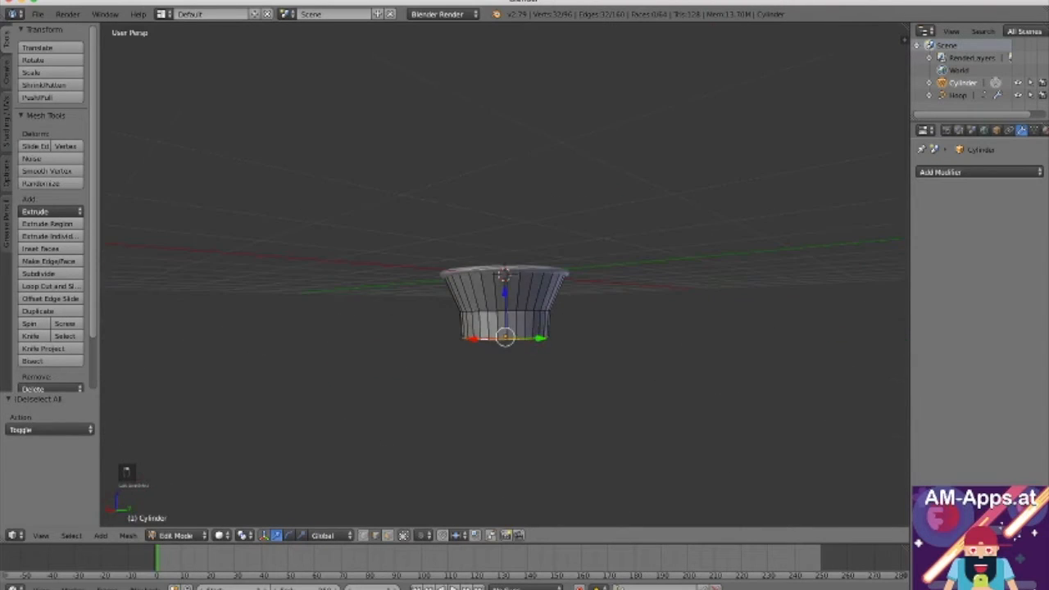
pyautogui.scroll(2, 504, 303)
pyautogui.moveTo(504, 274); pyautogui.dragTo(504, 291, button='middle')
pyautogui.keyDown('alt'); pyautogui.rightClick(467, 274); pyautogui.keyUp('alt')
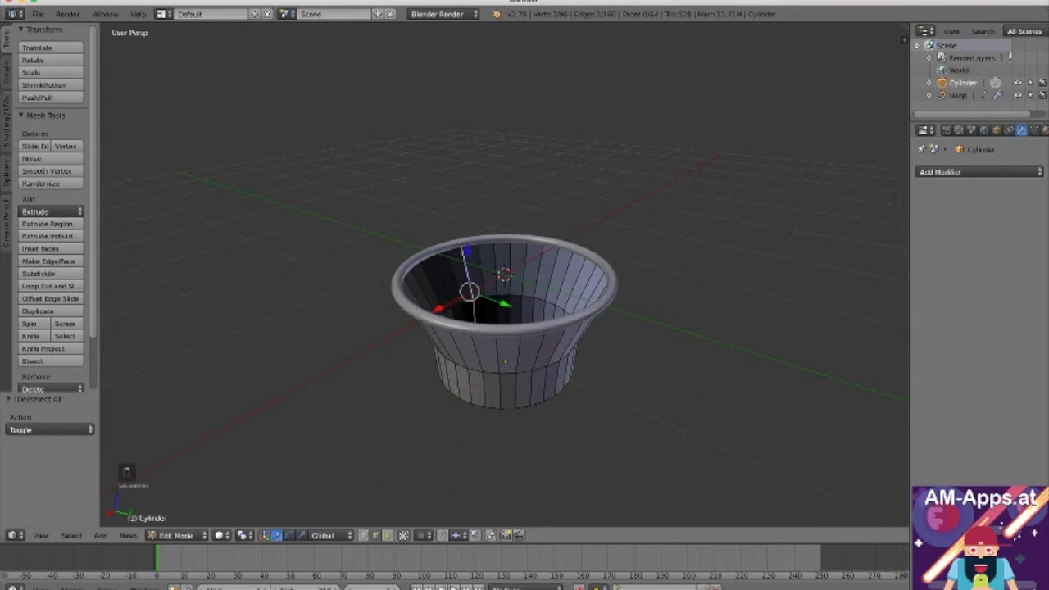
pyautogui.press('a')
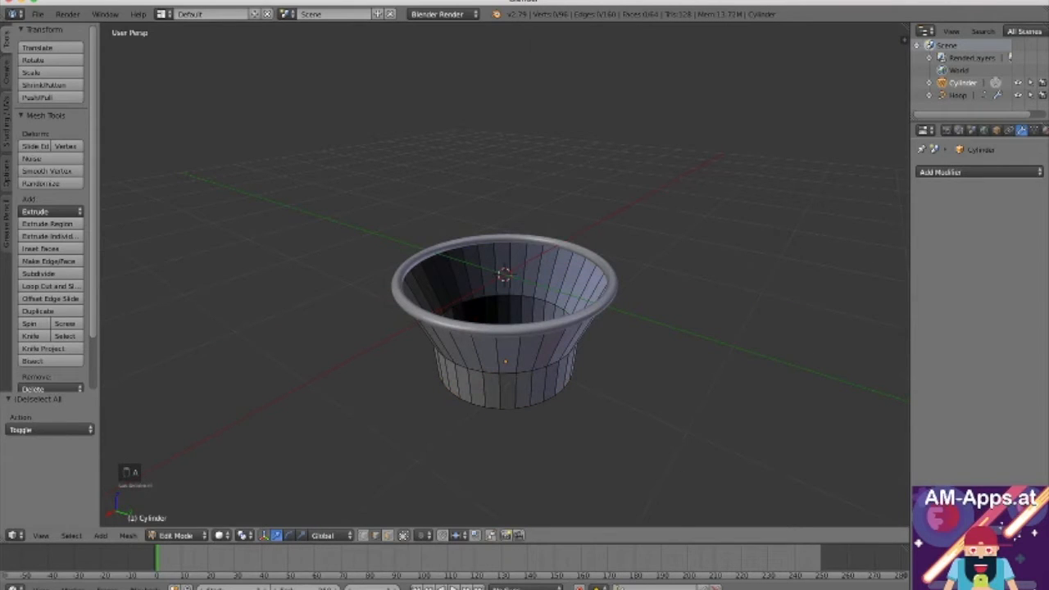
pyautogui.press('Tab')
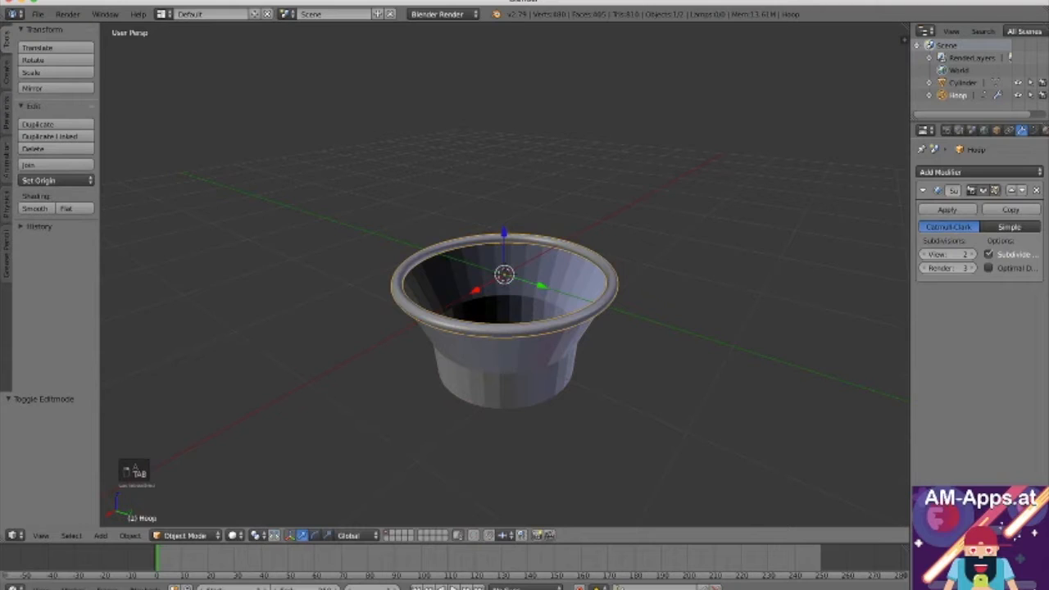
# Step: Hide the Hoop object and open the cylinder's mesh for editing
pyautogui.press('h')
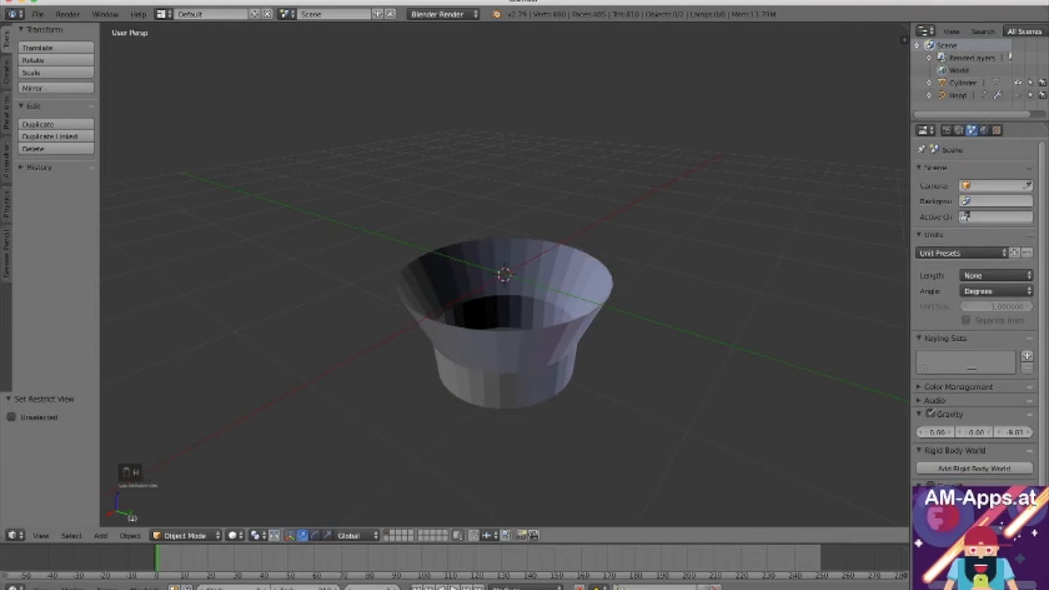
pyautogui.rightClick(524, 352)
pyautogui.press('Tab')
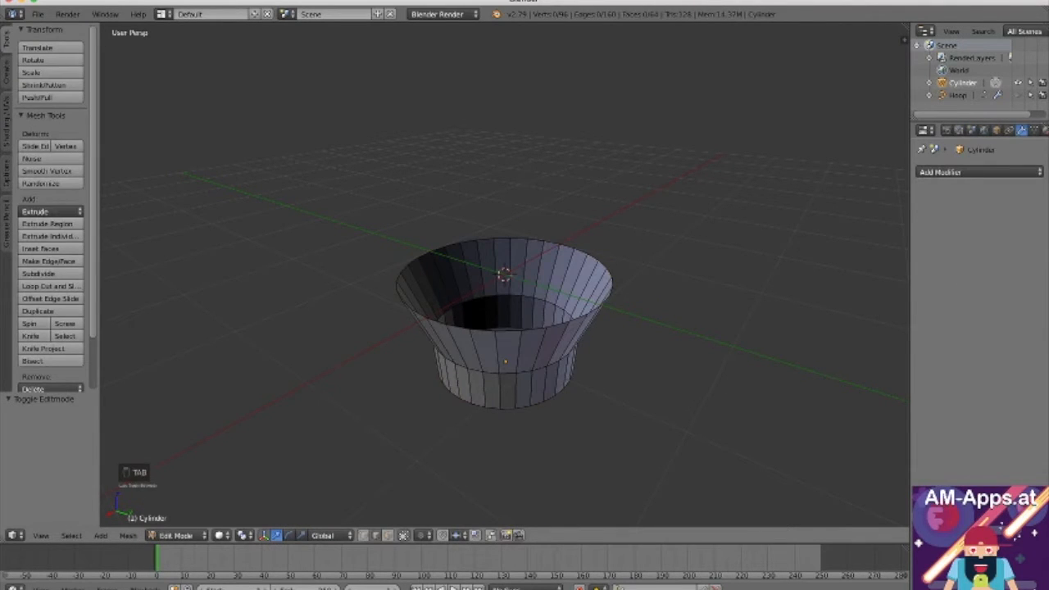
# Step: Mark seams along the cylinder's top and bottom edge loops and one vertical line of edges joining them, then clear the selection
pyautogui.keyDown('alt'); pyautogui.rightClick(457, 327); pyautogui.keyUp('alt')
pyautogui.keyDown('alt'); pyautogui.rightClick(478, 402); pyautogui.keyUp('alt')
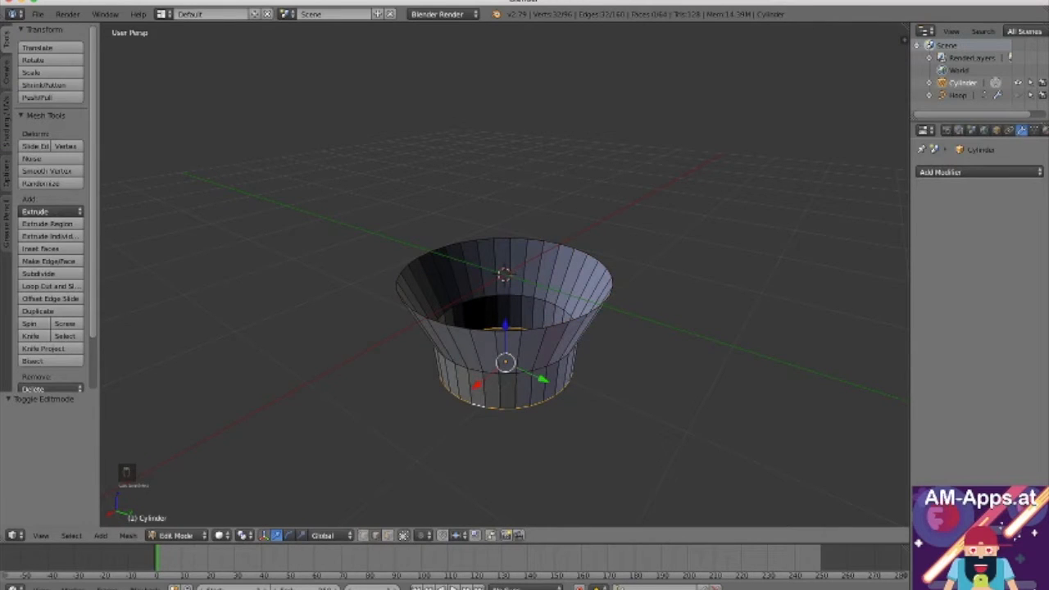
pyautogui.keyDown('alt'); pyautogui.keyDown('shift'); pyautogui.rightClick(492, 328); pyautogui.keyUp('shift'); pyautogui.keyUp('alt')
pyautogui.keyDown('shift'); pyautogui.rightClick(477, 352); pyautogui.keyUp('shift')
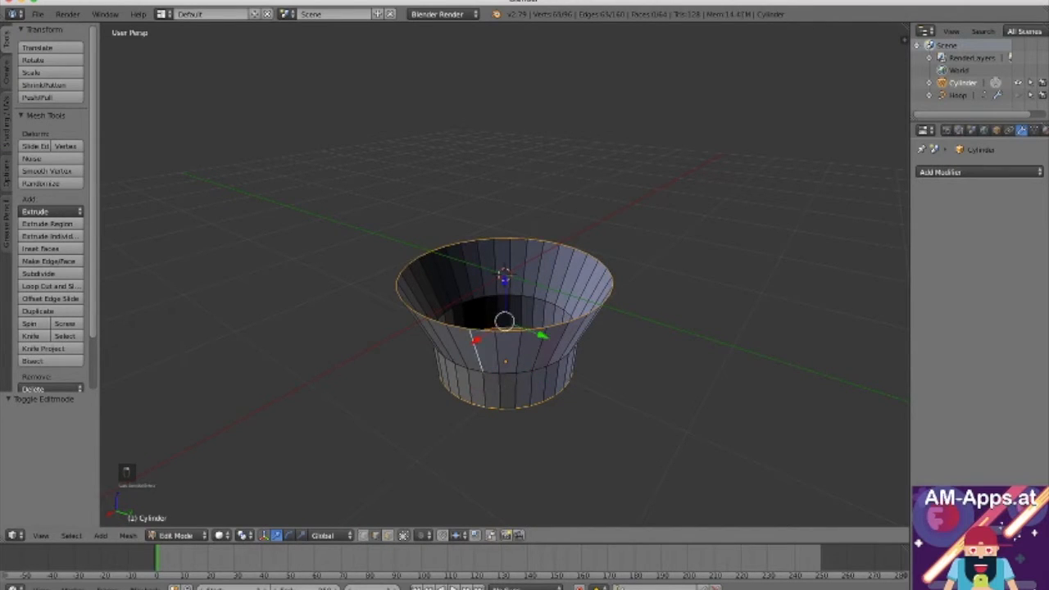
pyautogui.keyDown('shift'); pyautogui.rightClick(484, 390); pyautogui.keyUp('shift')
pyautogui.press('space')
pyautogui.write('mark')
pyautogui.press('Return')
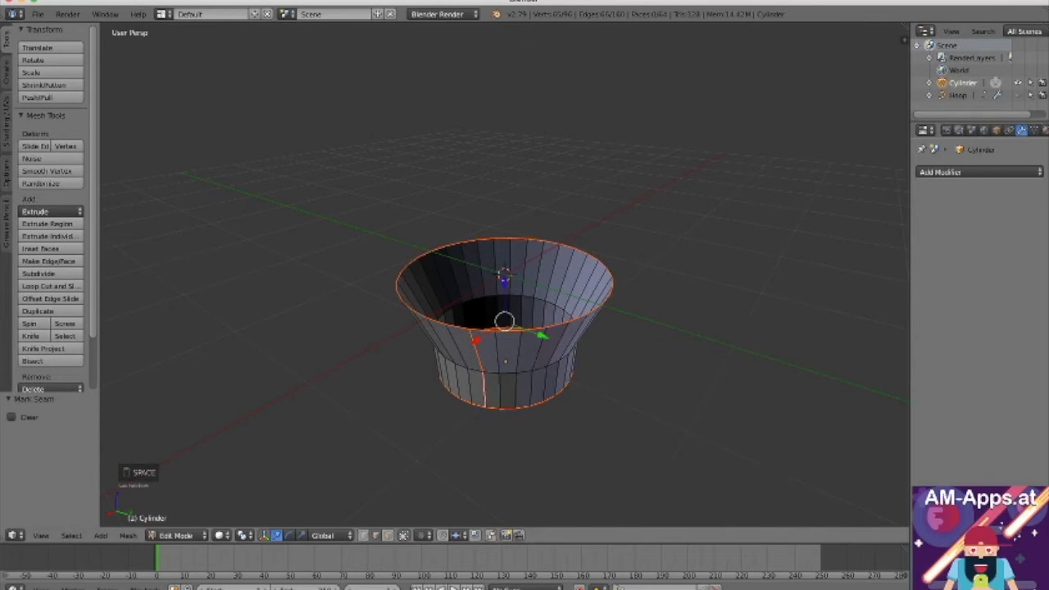
pyautogui.press('a')
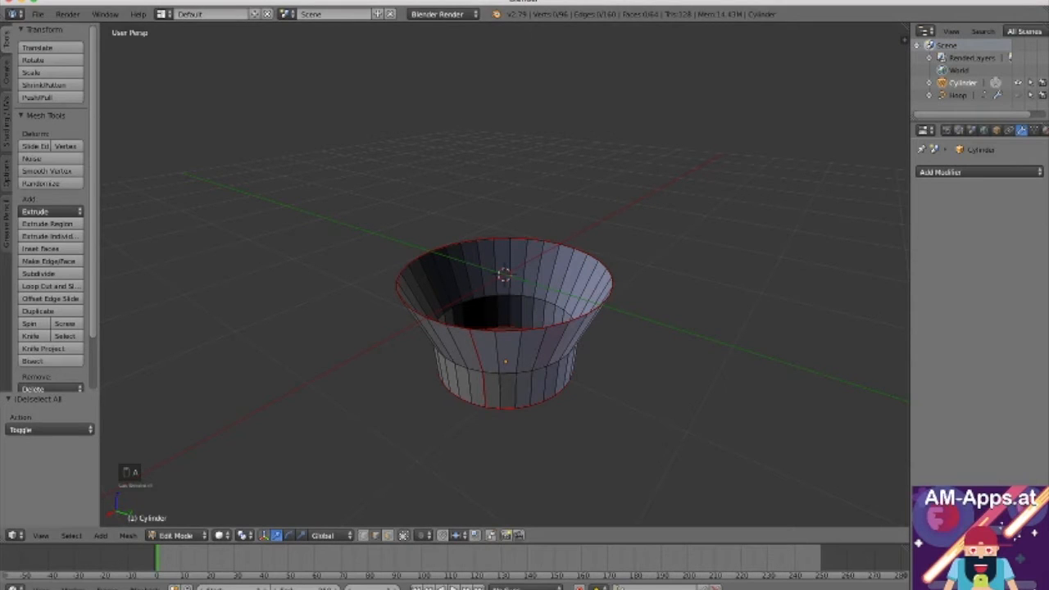
# Step: Split the 3D view side by side and switch the new area to the UV/Image Editor
pyautogui.moveTo(907, 23); pyautogui.dragTo(906, 27)
pyautogui.moveTo(909, 245); pyautogui.dragTo(946, 246)
pyautogui.moveTo(941, 41); pyautogui.dragTo(640, 49)
pyautogui.press('t')
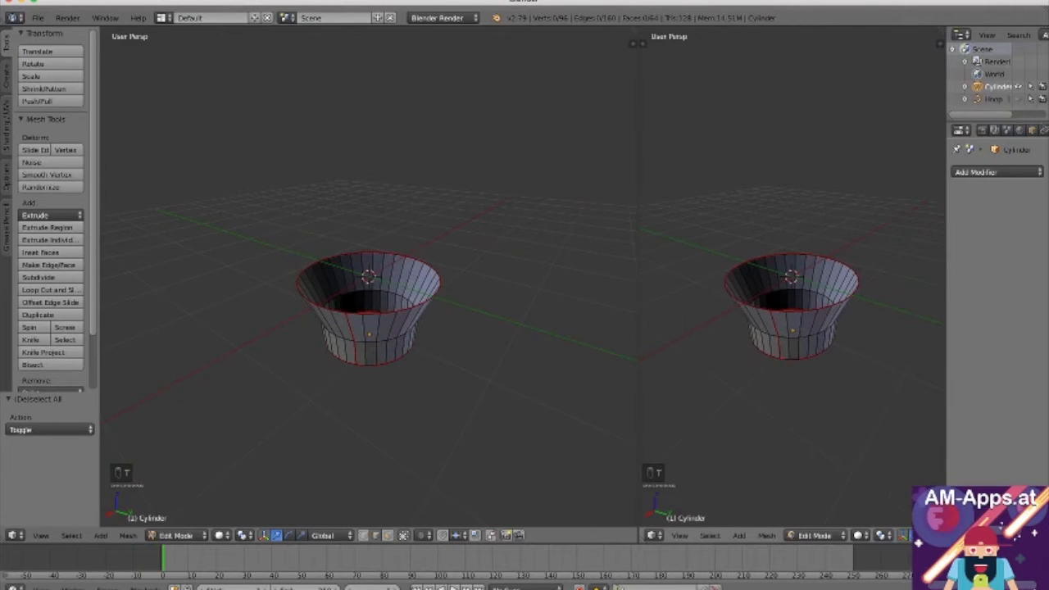
pyautogui.click(652, 535)
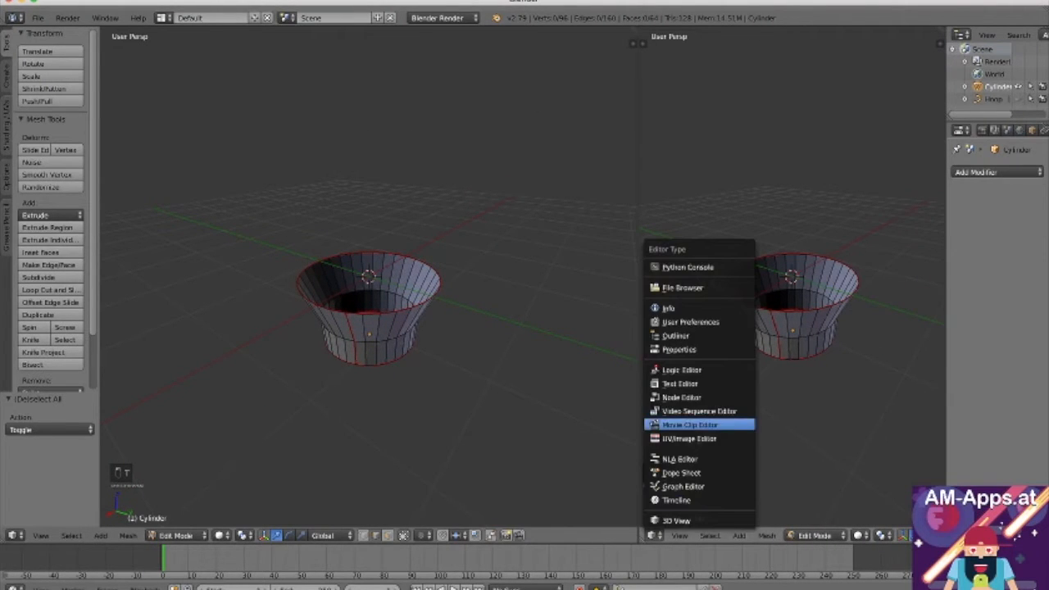
pyautogui.click(689, 439)
pyautogui.scroll(5, 791, 276)
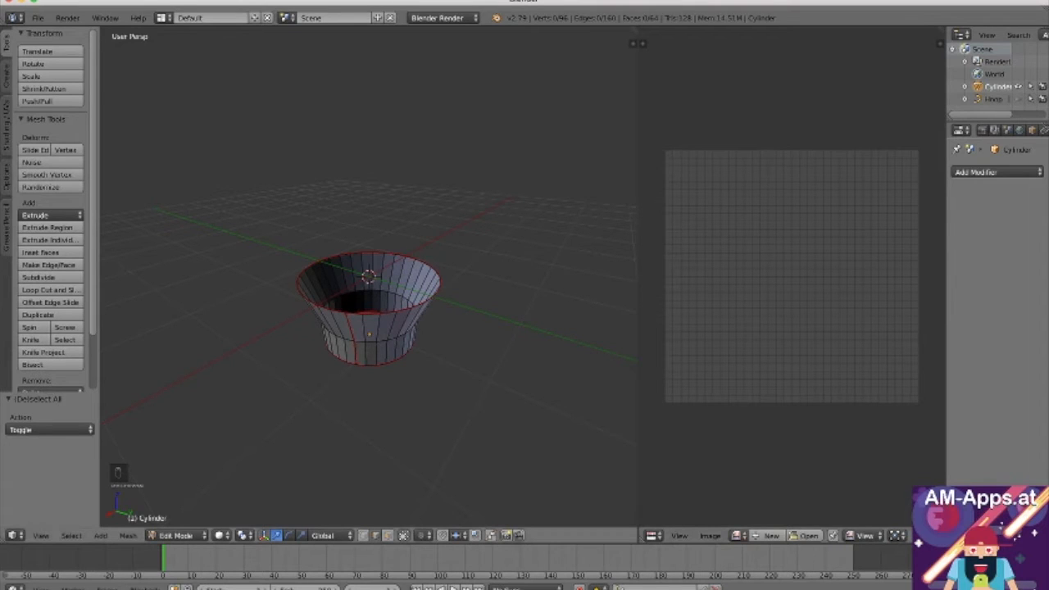
# Step: Unwrap the cylinder's whole mesh with Smart UV Project, using an angle limit of 66 and an island margin of 0
pyautogui.press('a')
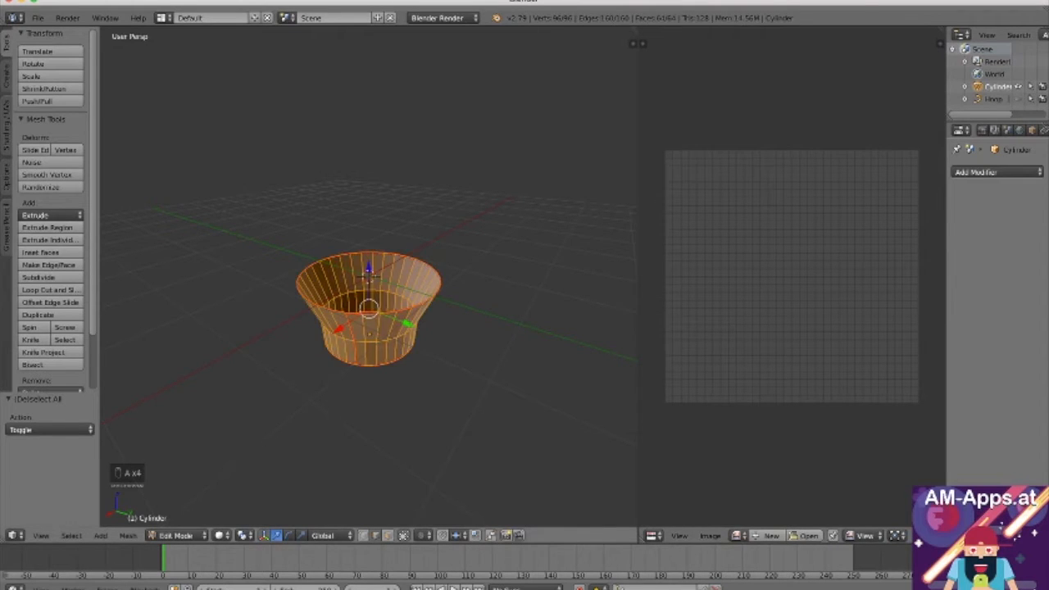
pyautogui.press('u')
pyautogui.click(374, 314)
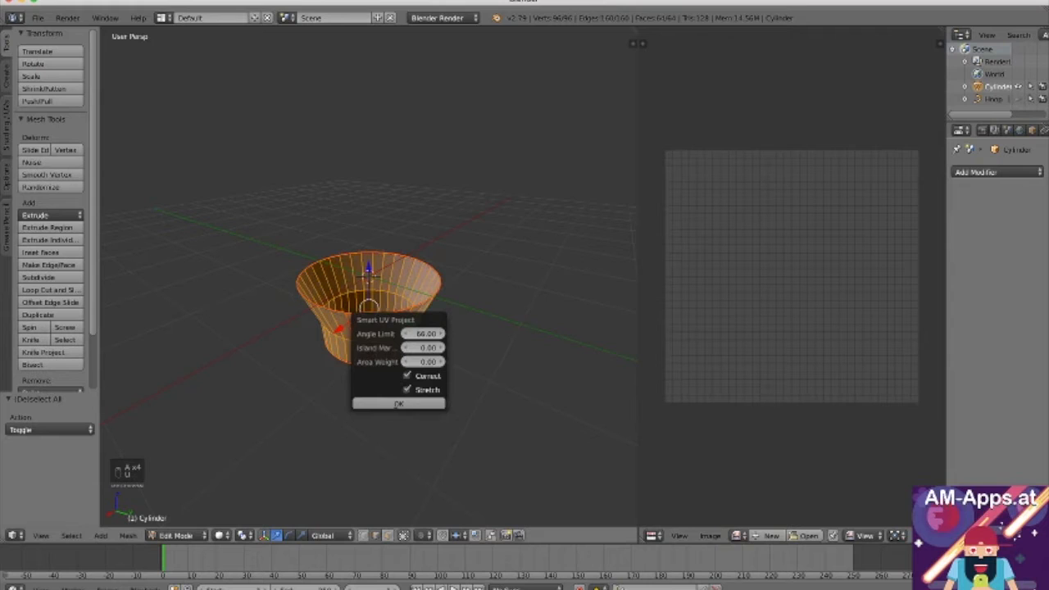
pyautogui.click(398, 404)
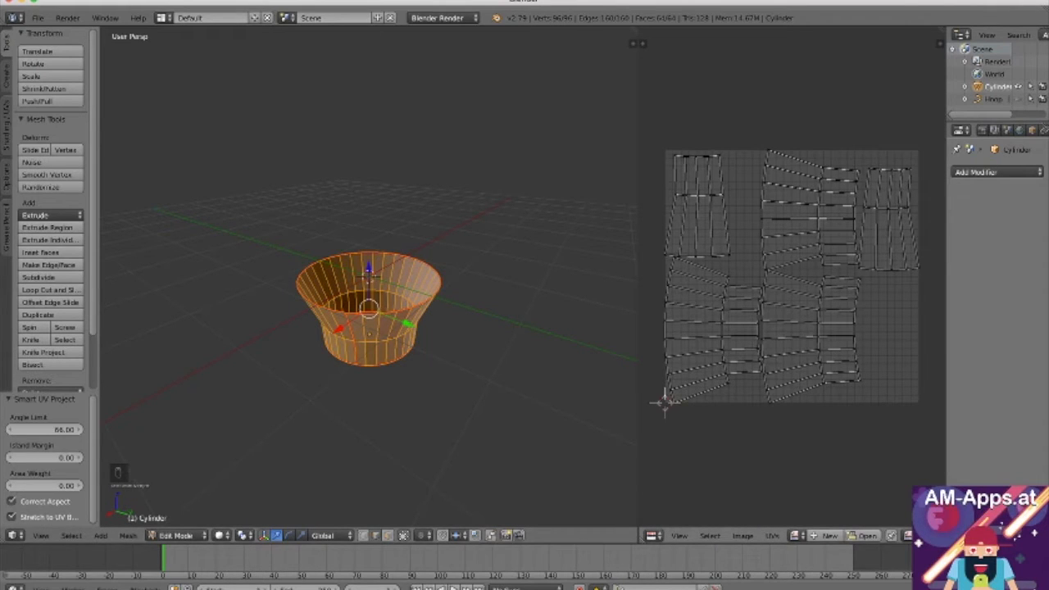
# Step: Merge the UV editor area back into the 3D view and widen the properties area
pyautogui.moveTo(633, 31); pyautogui.dragTo(737, 58)
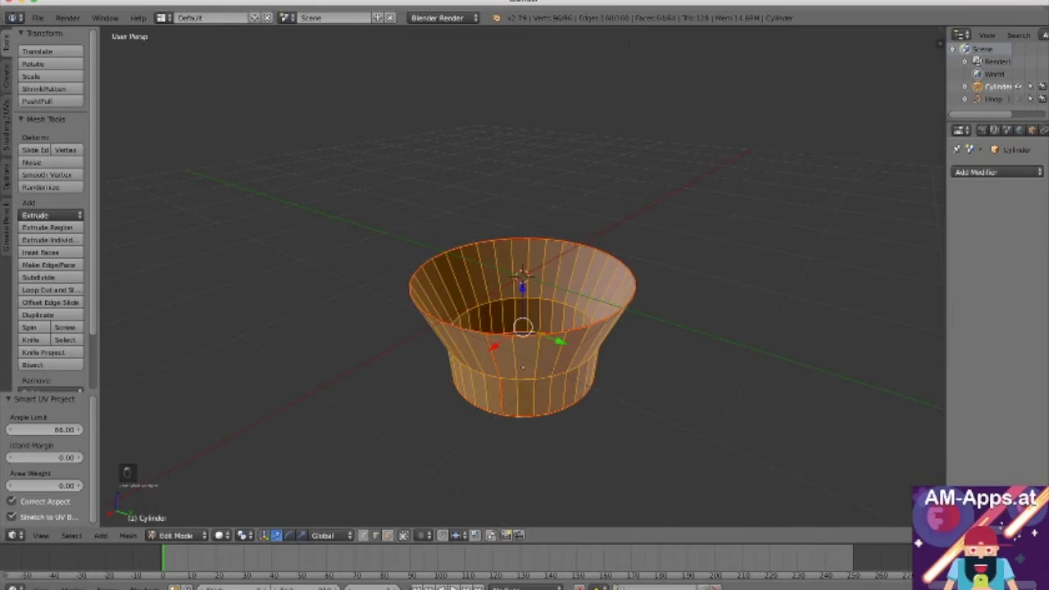
pyautogui.scroll(-2, 522, 320)
pyautogui.moveTo(522, 319)
pyautogui.mouseDown(button='middle')
pyautogui.moveTo(443, 410)
pyautogui.moveTo(537, 307)
pyautogui.mouseUp(button='middle')
pyautogui.moveTo(947, 246); pyautogui.dragTo(868, 246)
# Step: Add a new material named NetMaterial to the cylinder and clear the mesh selection
pyautogui.click(1004, 129)
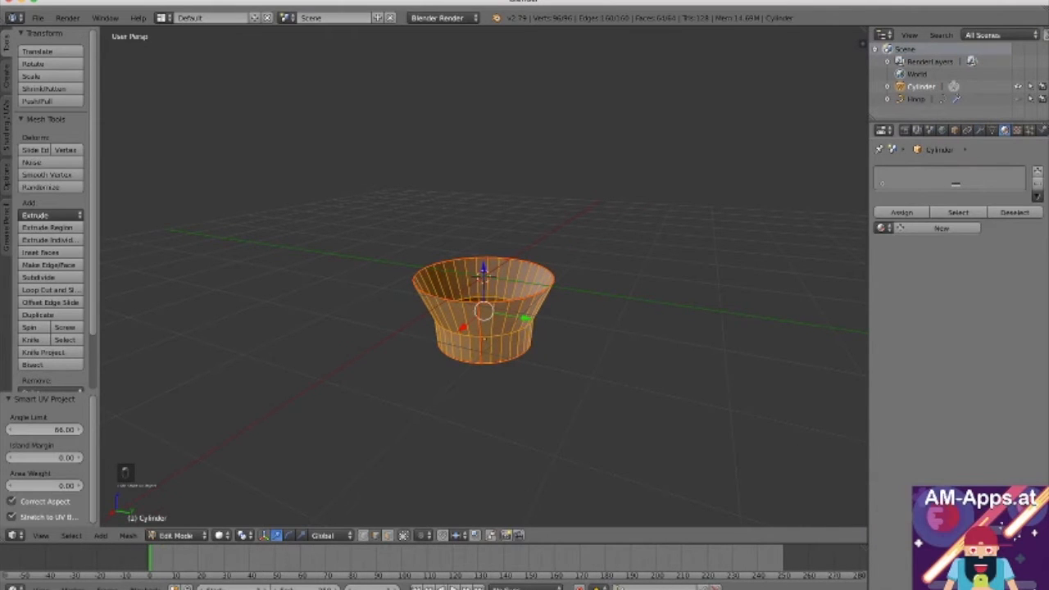
pyautogui.click(941, 228)
pyautogui.doubleClick(911, 175)
pyautogui.write('NewMaterial')
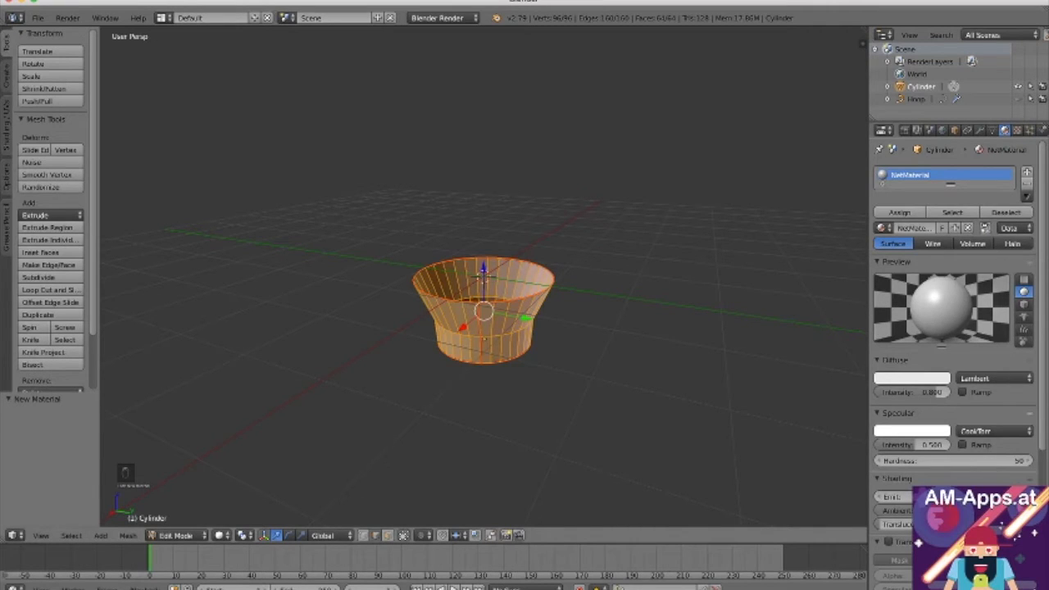
pyautogui.press('a')
# Step: Return the cylinder to Object Mode and unhide the Hoop object
pyautogui.moveTo(525, 295); pyautogui.dragTo(422, 293, button='middle')
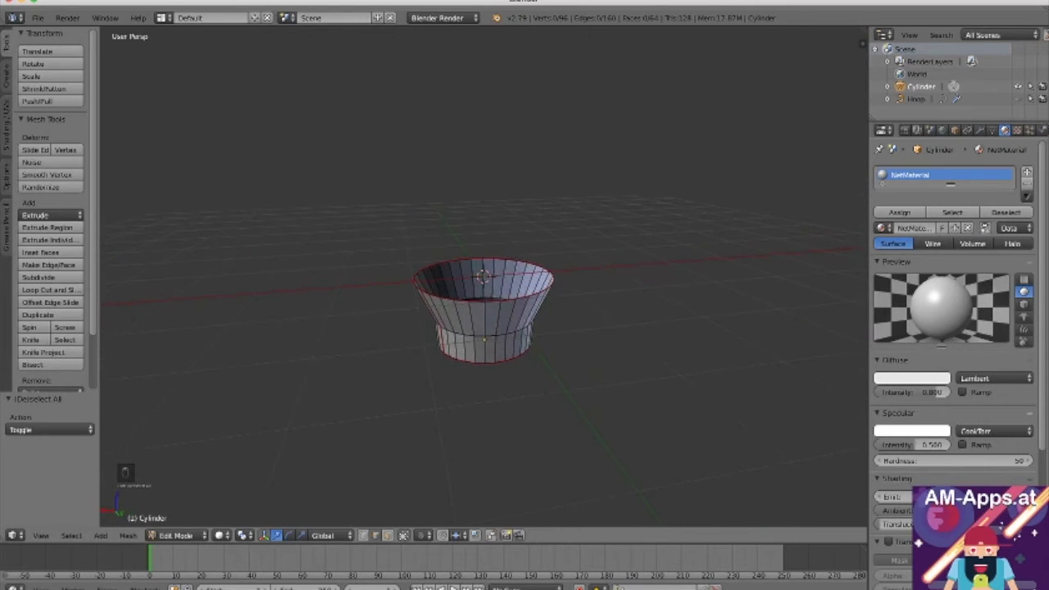
pyautogui.moveTo(532, 316); pyautogui.dragTo(598, 304, button='middle')
pyautogui.press('Tab')
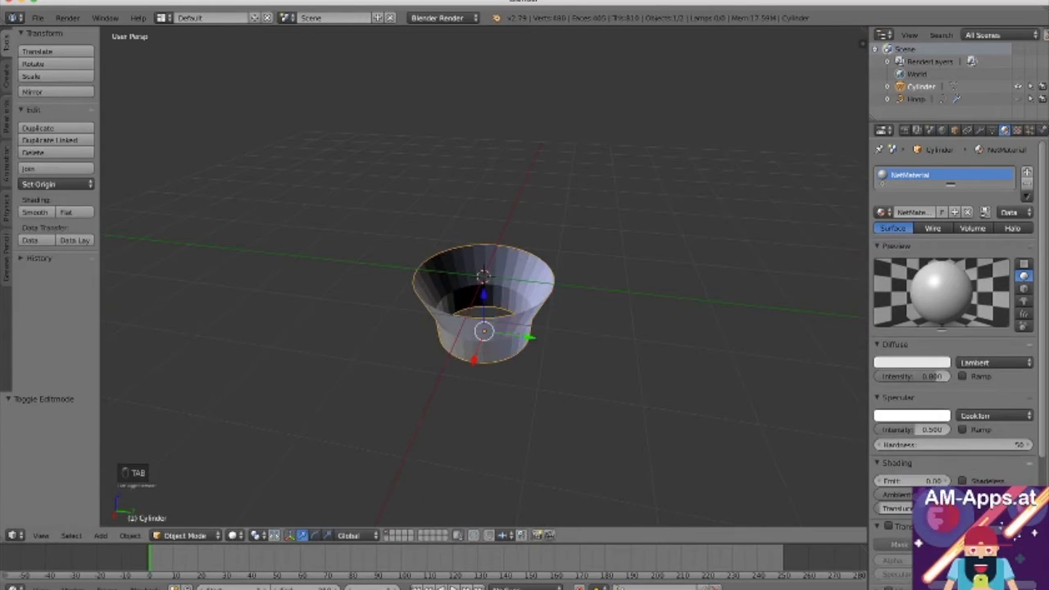
pyautogui.hotkey('alt', 'h')
# Step: Add a new material named HoopMaterial to the Hoop object and deselect everything
pyautogui.rightClick(551, 287)
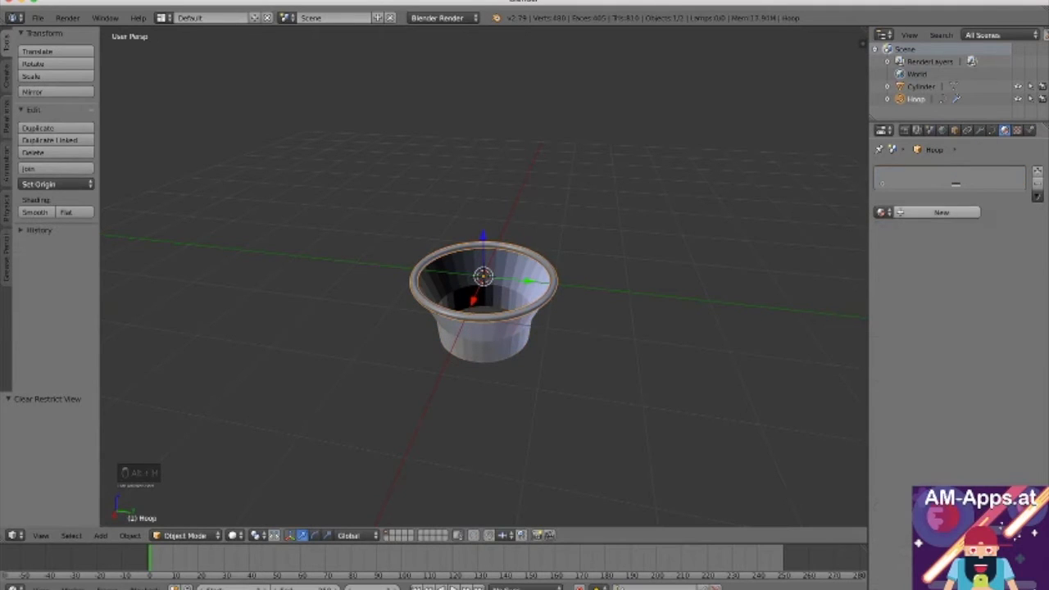
pyautogui.click(941, 212)
pyautogui.doubleClick(935, 175)
pyautogui.write('HoopMa')
pyautogui.press('BackSpace')
pyautogui.write('ater')
pyautogui.press('BackSpace')
pyautogui.press('BackSpace')
pyautogui.write('ial')
pyautogui.press('Return')
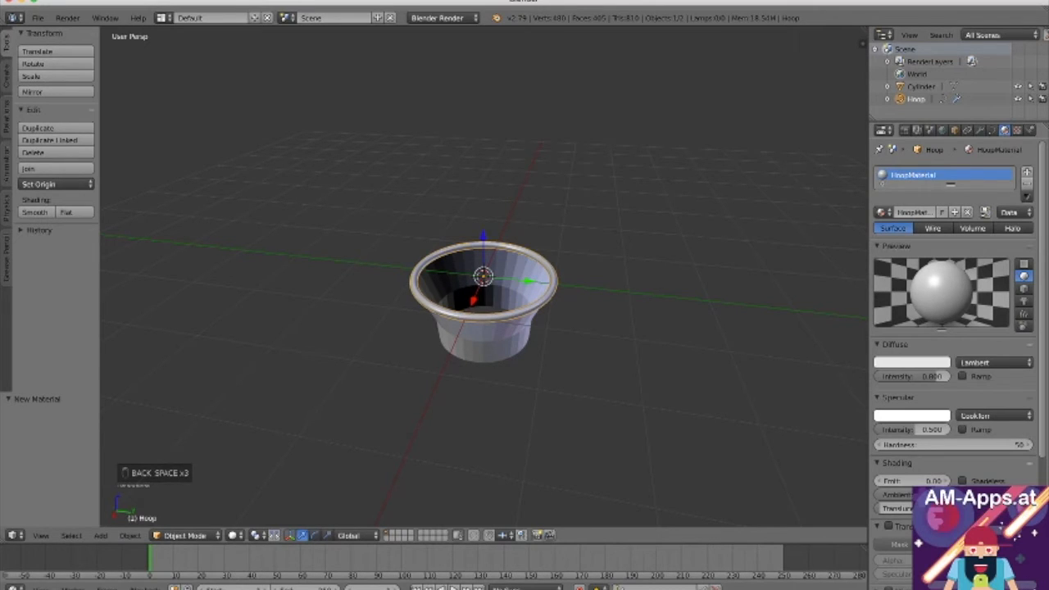
pyautogui.press('a')
# Step: Save the project as Hoop2.blend
pyautogui.moveTo(525, 328)
pyautogui.mouseDown(button='middle')
pyautogui.moveTo(434, 267)
pyautogui.moveTo(428, 298)
pyautogui.moveTo(481, 354)
pyautogui.moveTo(541, 327)
pyautogui.mouseUp(button='middle')
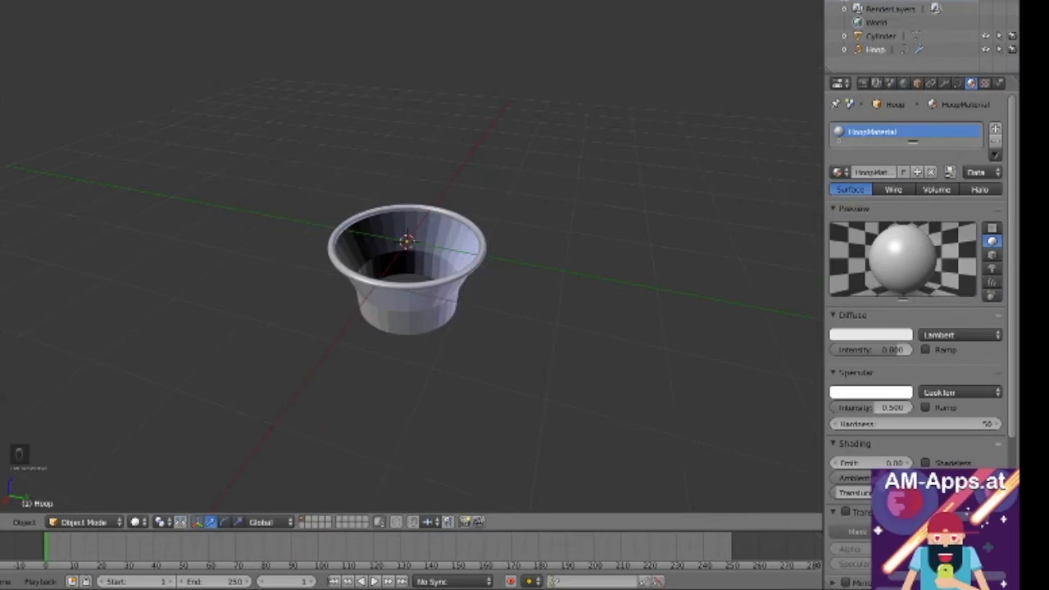
pyautogui.hotkey('ctrl', 's')
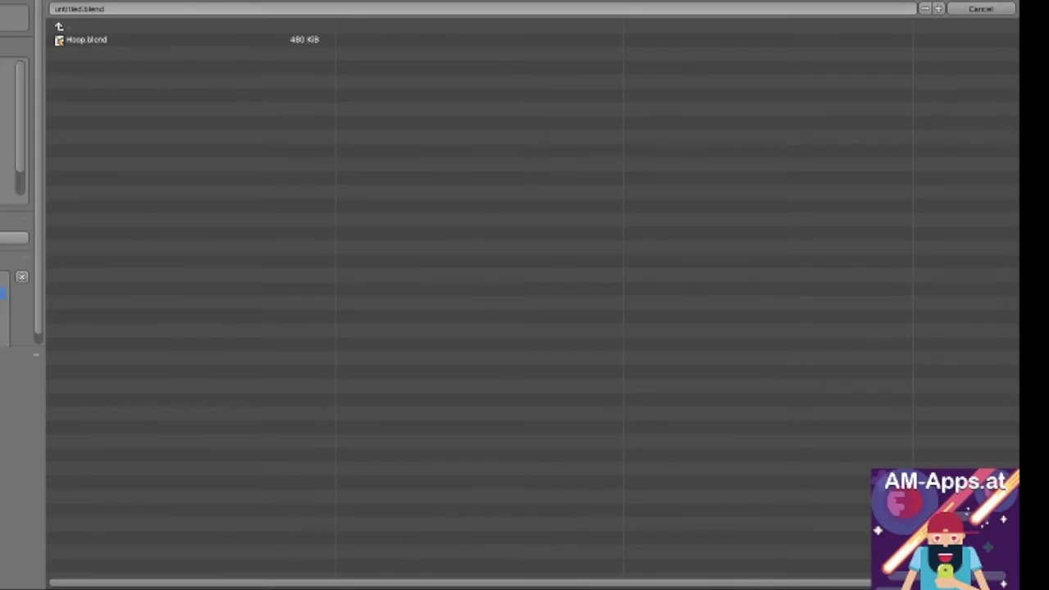
pyautogui.write('Hoop')
pyautogui.write('2')
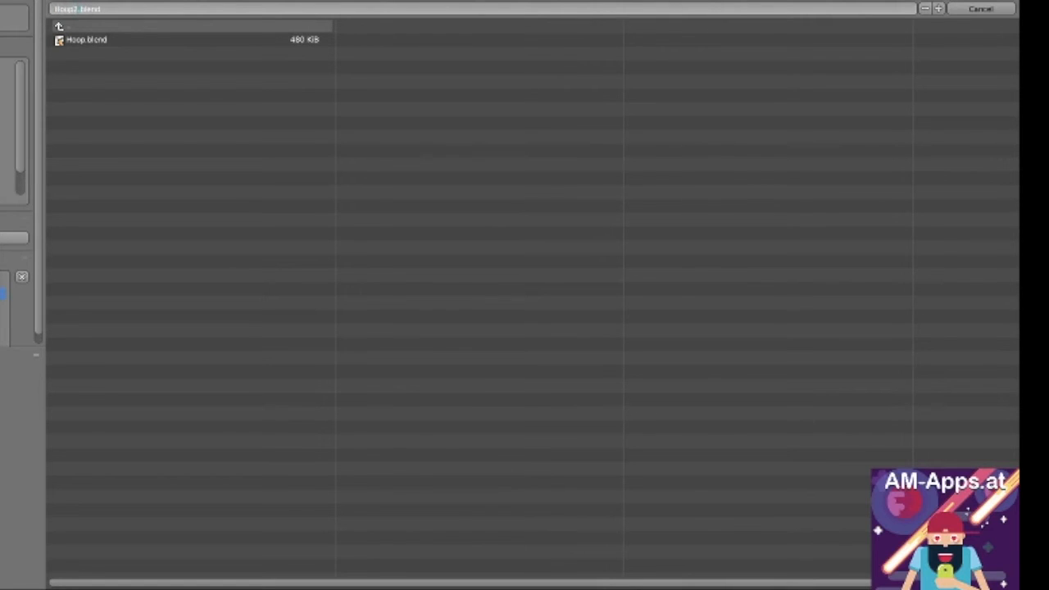
pyautogui.press('Return')
pyautogui.press('Return')
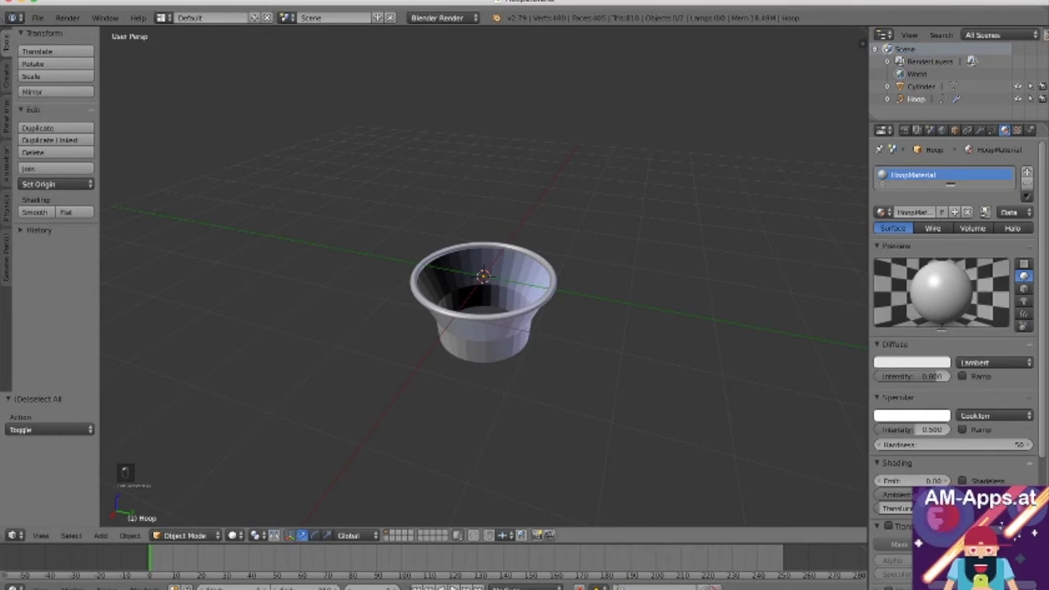
pyautogui.scroll(3, 483, 323)
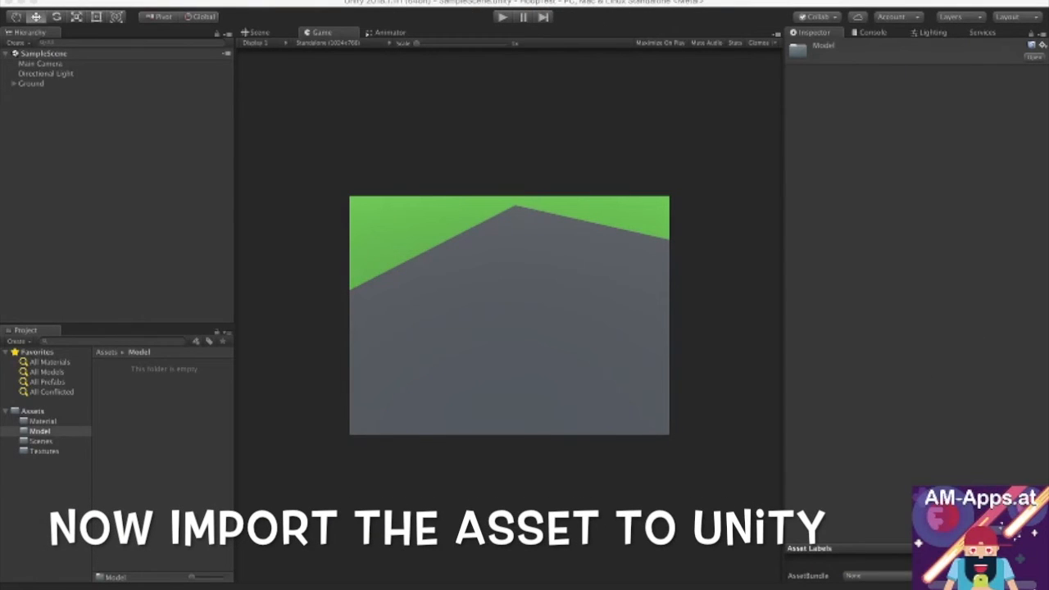
# Step: Switch to Unity and examine the net texture's import settings and the net material in the Material folder
pyautogui.click(163, 459)
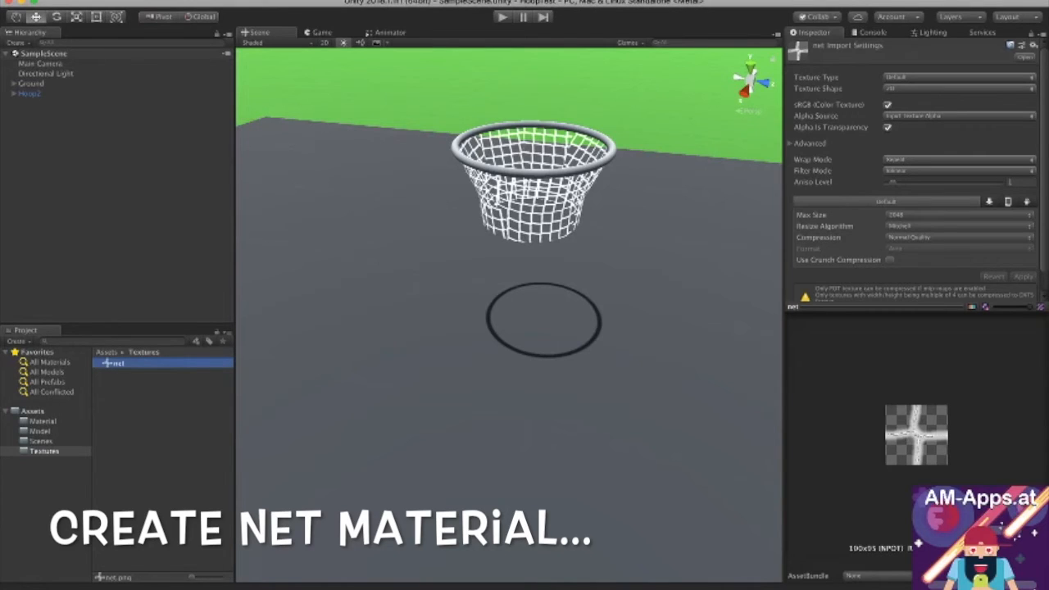
pyautogui.click(959, 77)
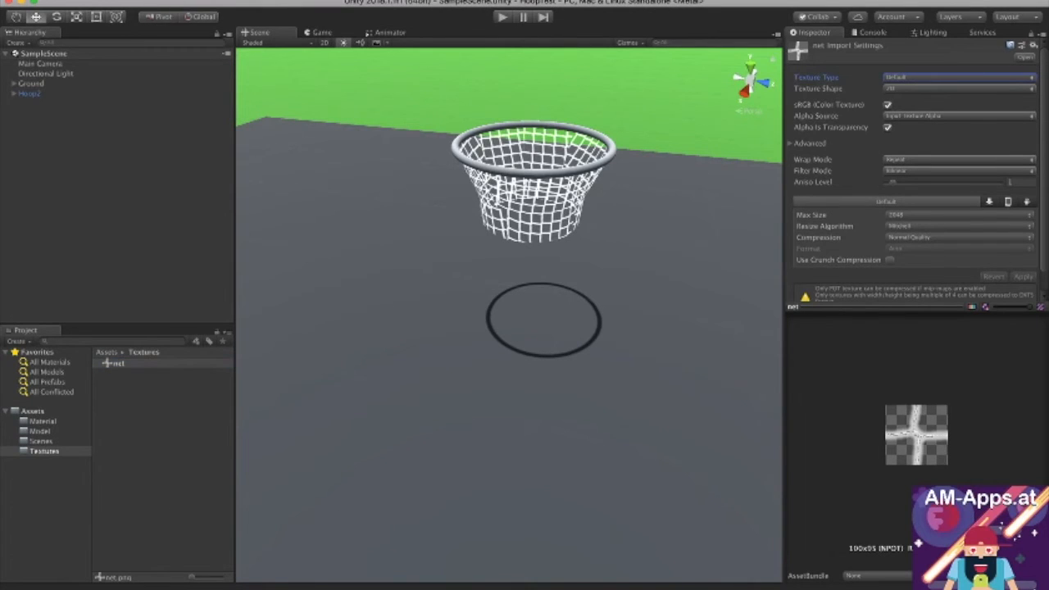
pyautogui.click(43, 421)
pyautogui.click(125, 362)
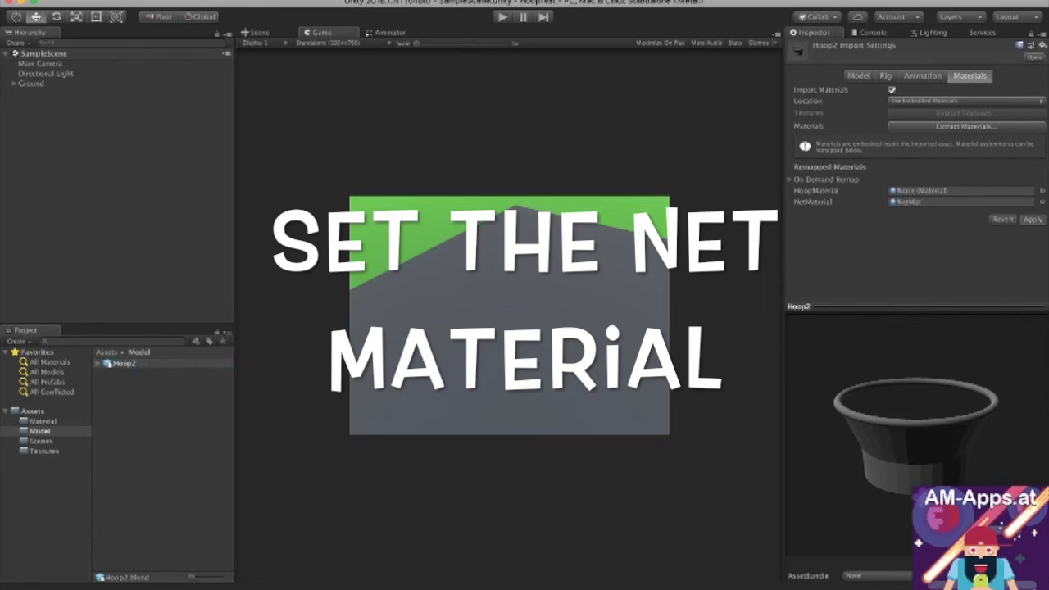
# Step: Apply Hoop2's import settings with NetMat remapped to NetMaterial, and place the Hoop2 model in the scene above the dark ground
pyautogui.click(1033, 219)
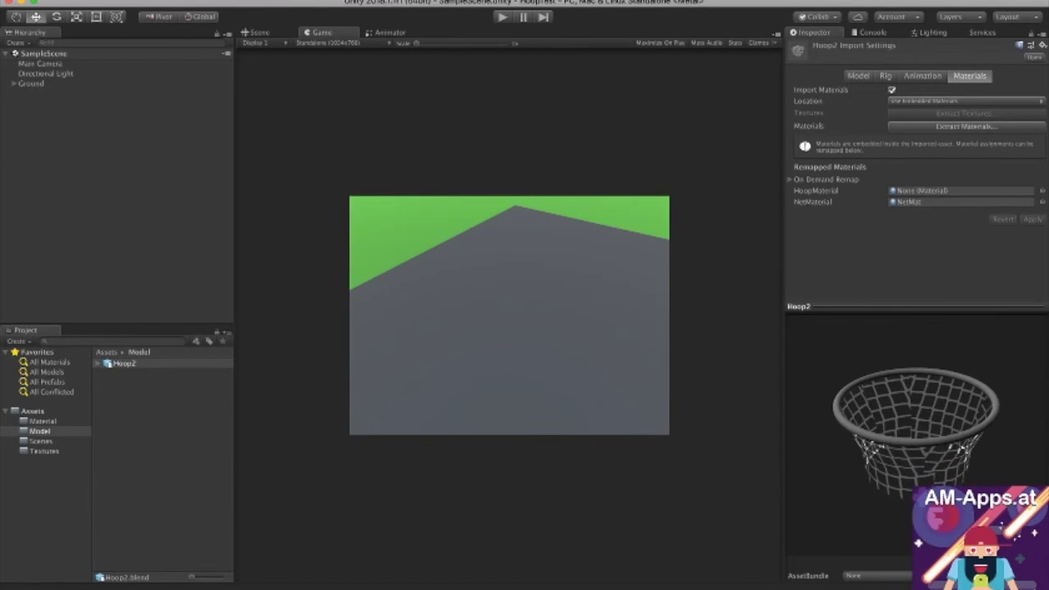
pyautogui.press('super+1')
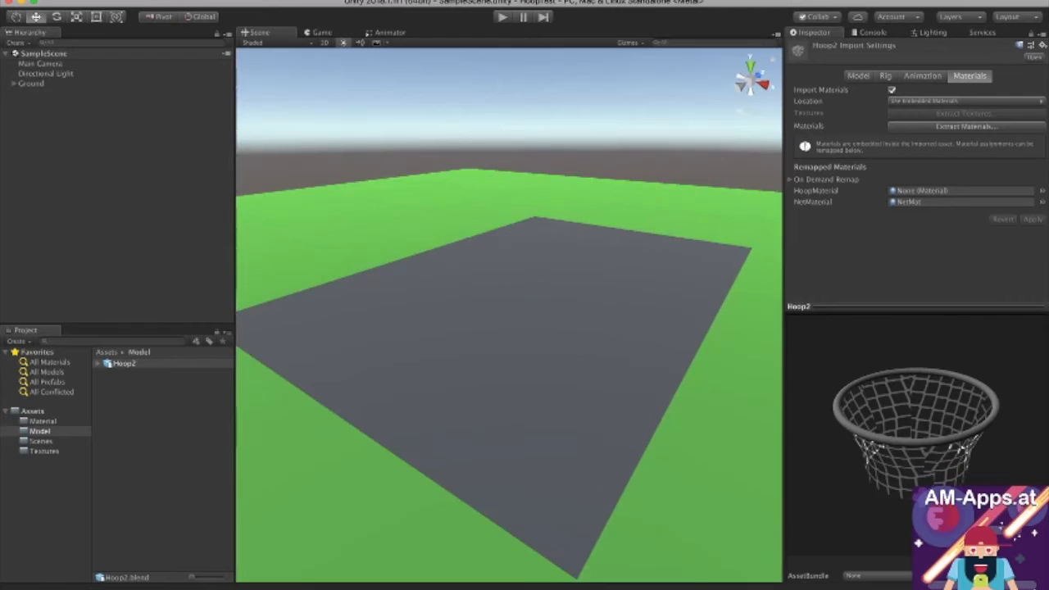
pyautogui.moveTo(123, 363); pyautogui.dragTo(549, 242)
pyautogui.scroll(10, 508, 316)
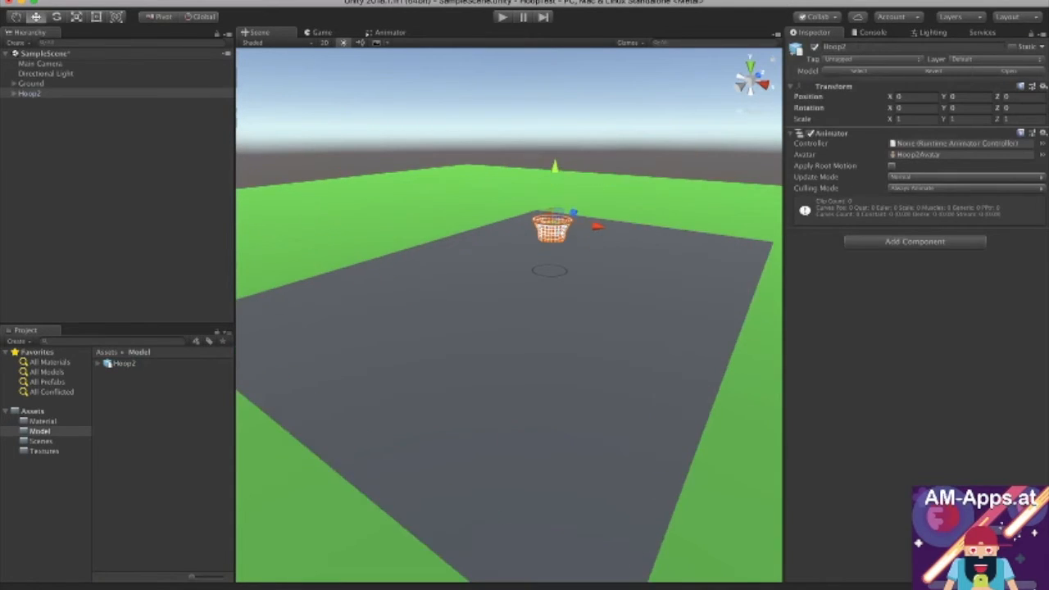
# Step: Examine the placed hoop in the scene and check the materials assigned to its Cylinder and Hoop child objects
pyautogui.moveTo(610, 59); pyautogui.dragTo(576, 231, button='middle')
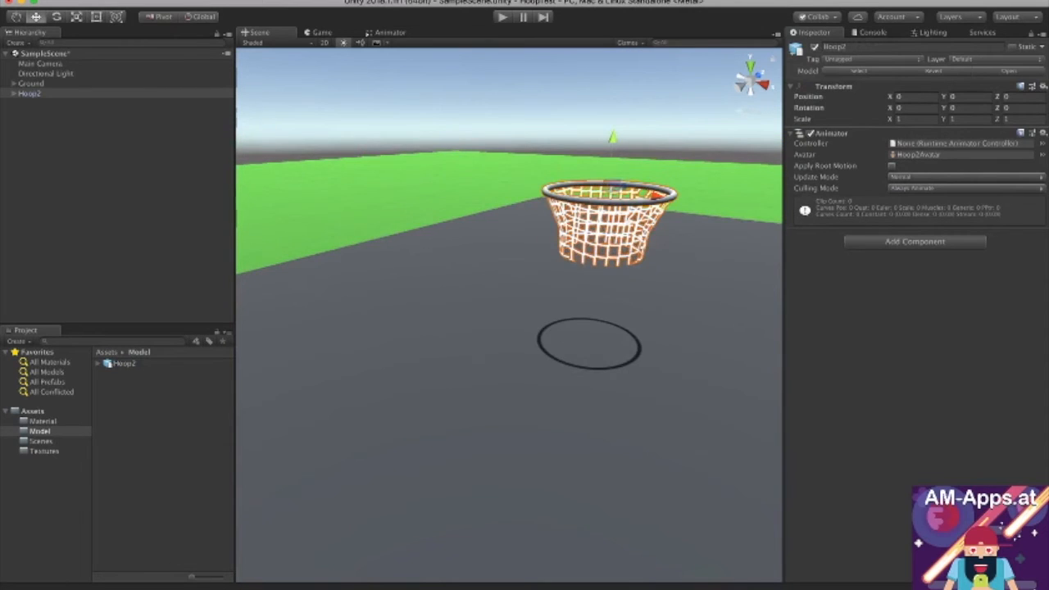
pyautogui.scroll(3, 509, 316)
pyautogui.moveTo(649, 205); pyautogui.dragTo(500, 205, button='middle')
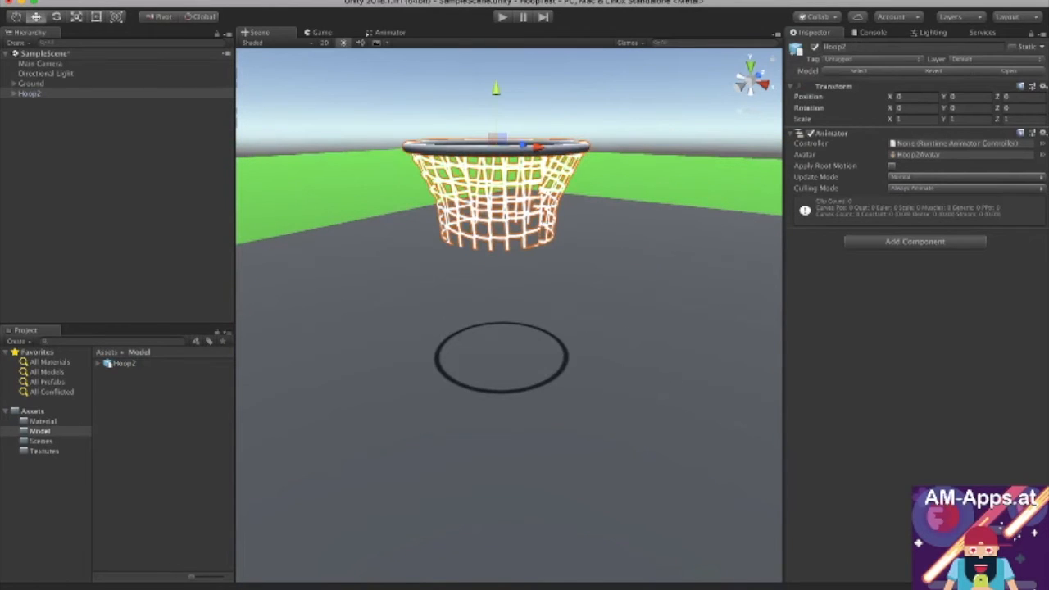
pyautogui.moveTo(528, 136); pyautogui.dragTo(482, 275, button='middle')
pyautogui.scroll(-3, 481, 301)
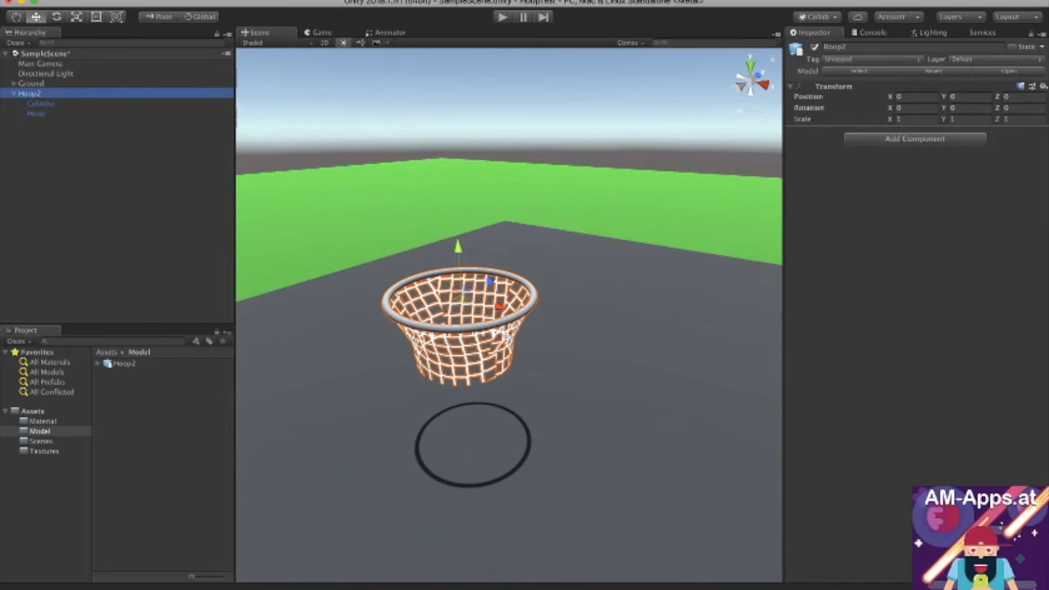
pyautogui.click(41, 103)
pyautogui.click(36, 113)
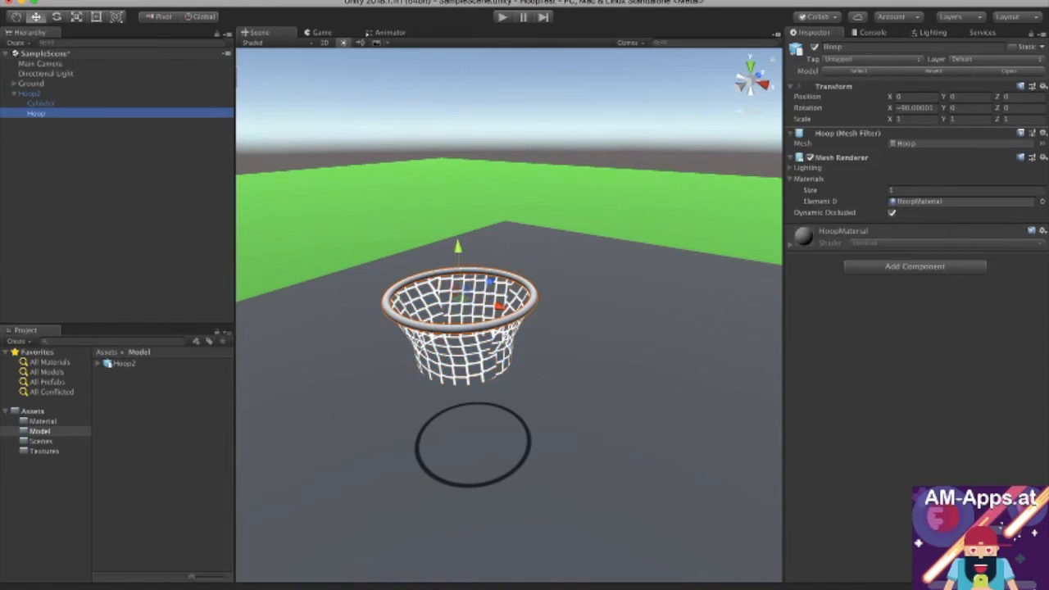
pyautogui.click(41, 103)
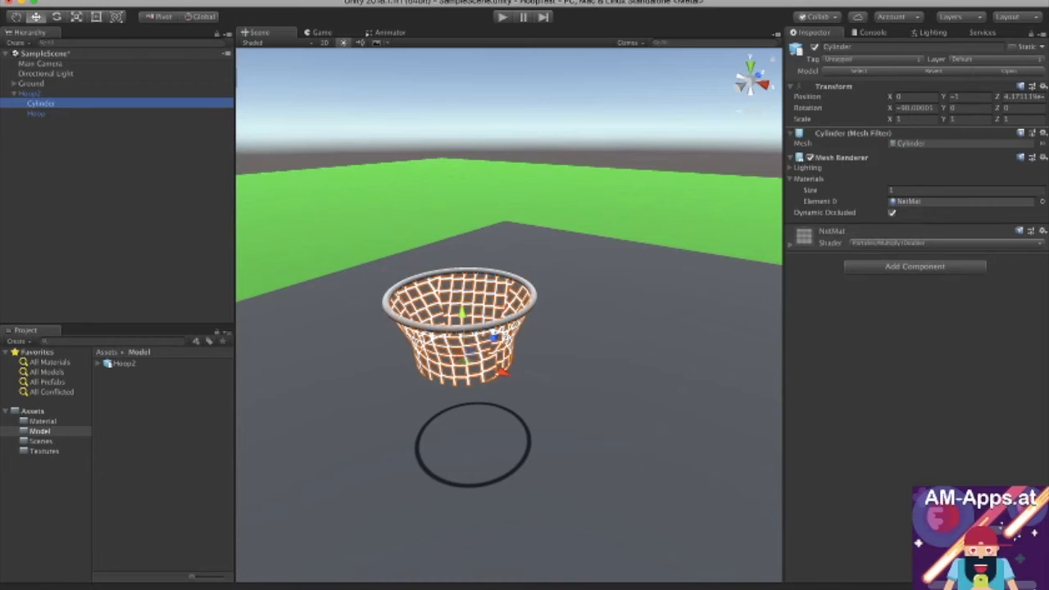
# Step: Rename the hoop's Cylinder child object as Net
pyautogui.click(837, 47)
pyautogui.write('Net')
pyautogui.press('Return')
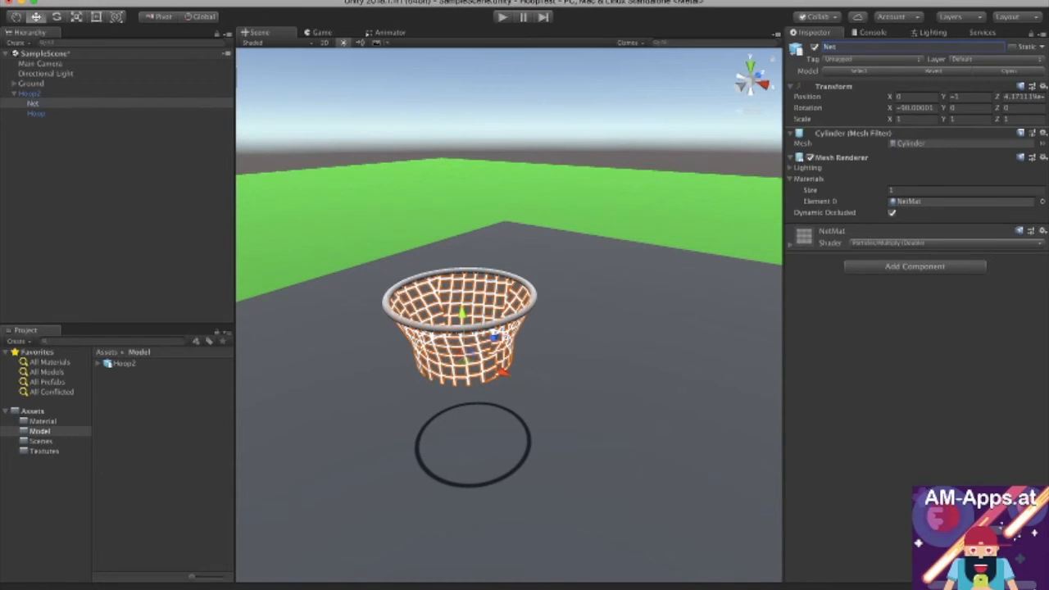
# Step: Set the NetMat particle texture's tiling to 20 in X and Y, and its X offset to about 4.08
pyautogui.click(791, 245)
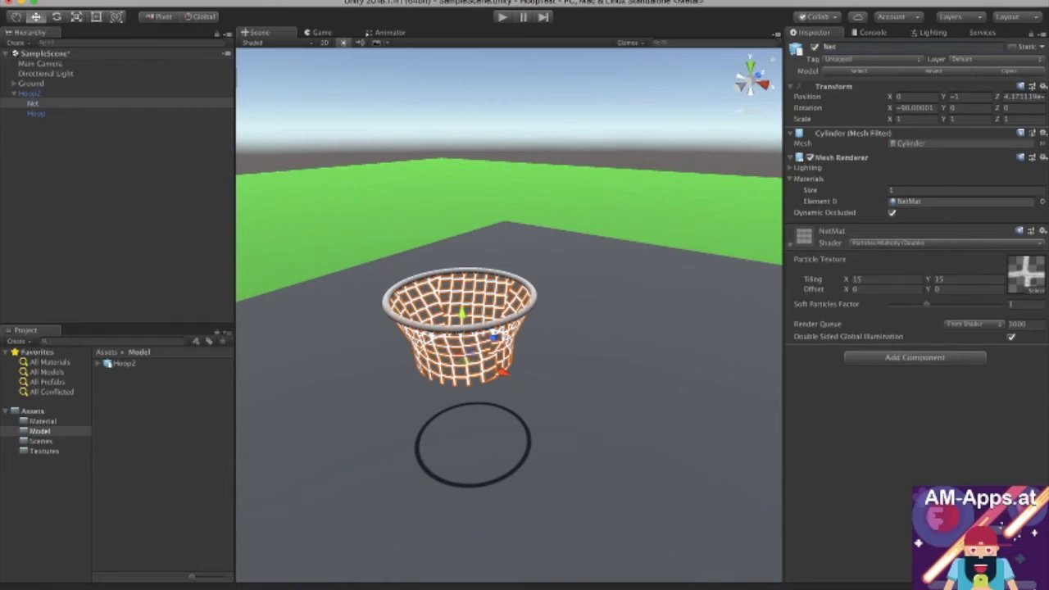
pyautogui.click(885, 279)
pyautogui.write('10')
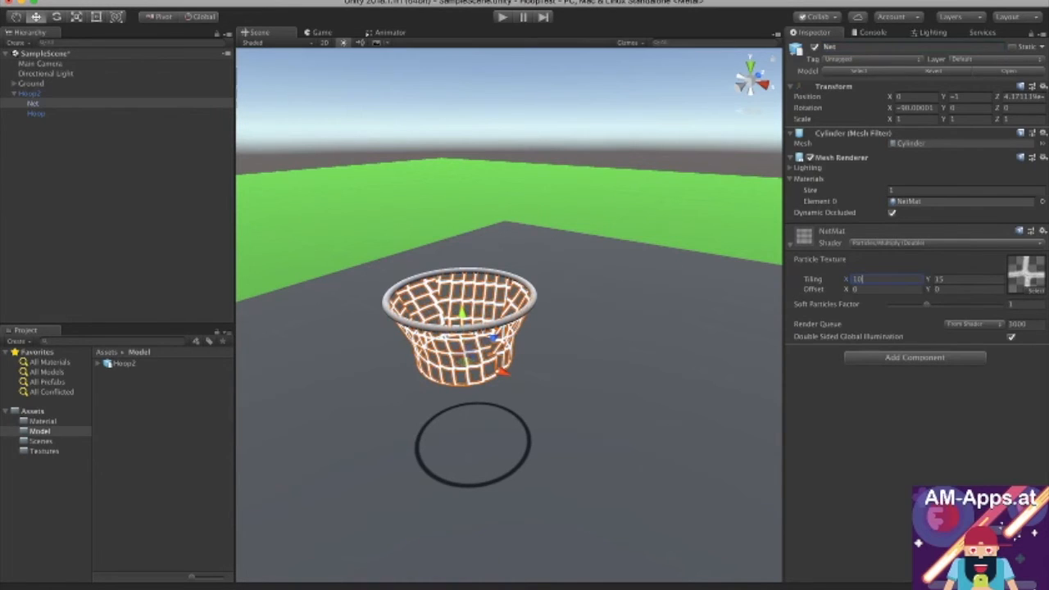
pyautogui.press('BackSpace')
pyautogui.press('BackSpace')
pyautogui.write('20')
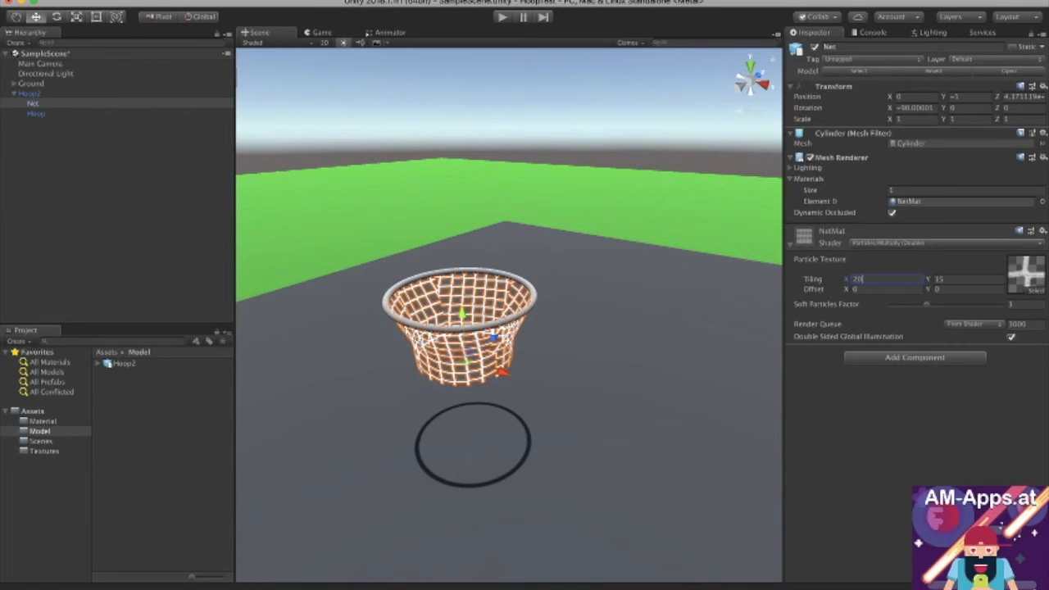
pyautogui.press('Tab')
pyautogui.write('20')
pyautogui.press('Tab')
pyautogui.moveTo(846, 289); pyautogui.dragTo(937, 289)
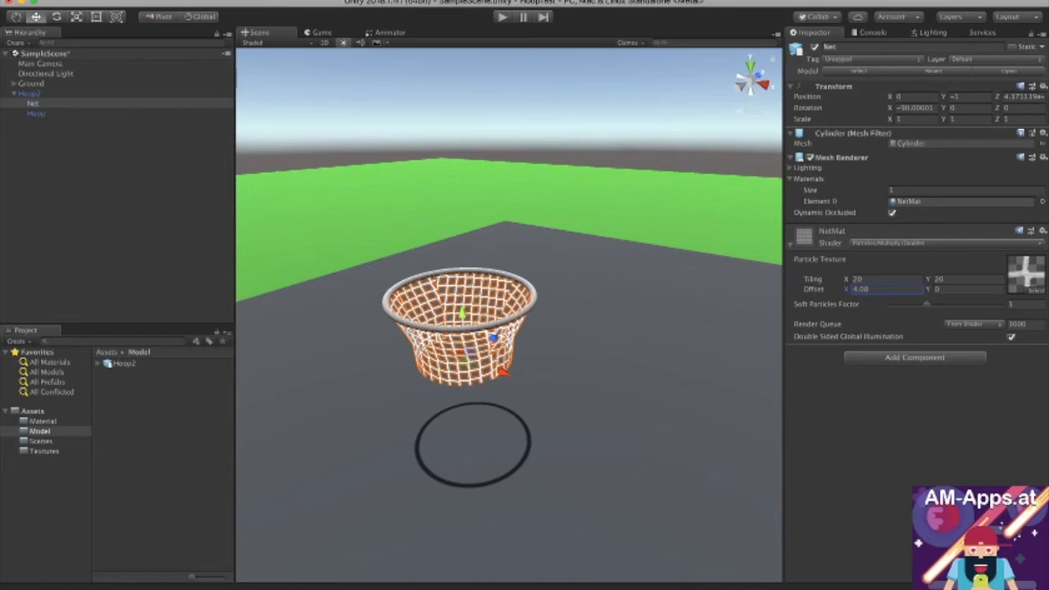
# Step: Add a Cloth component to the Net and open its constraints for editing in a close orthographic back view
pyautogui.scroll(-3, 508, 316)
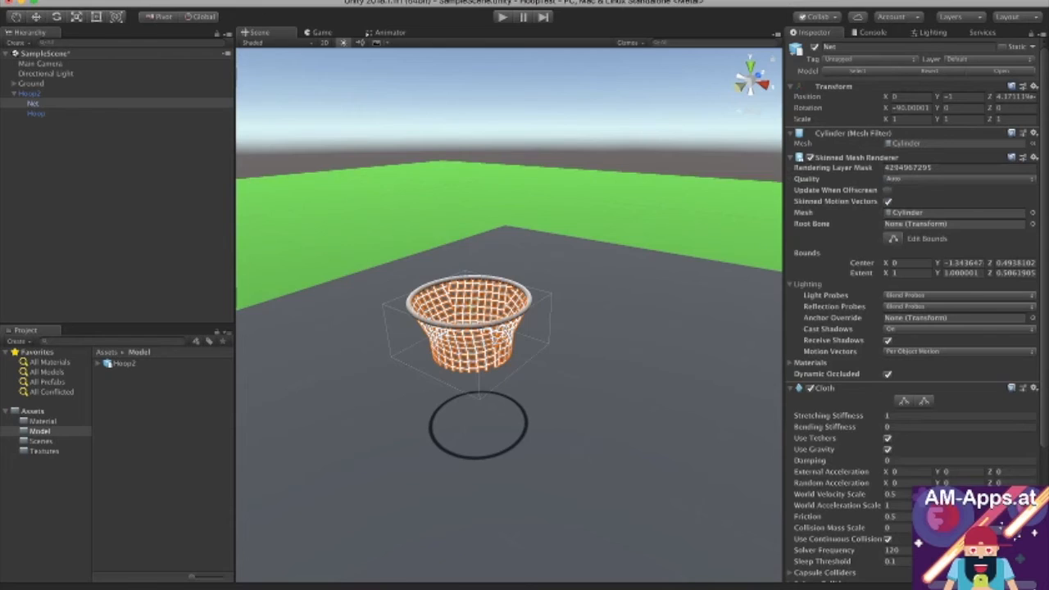
pyautogui.click(741, 86)
pyautogui.click(750, 81)
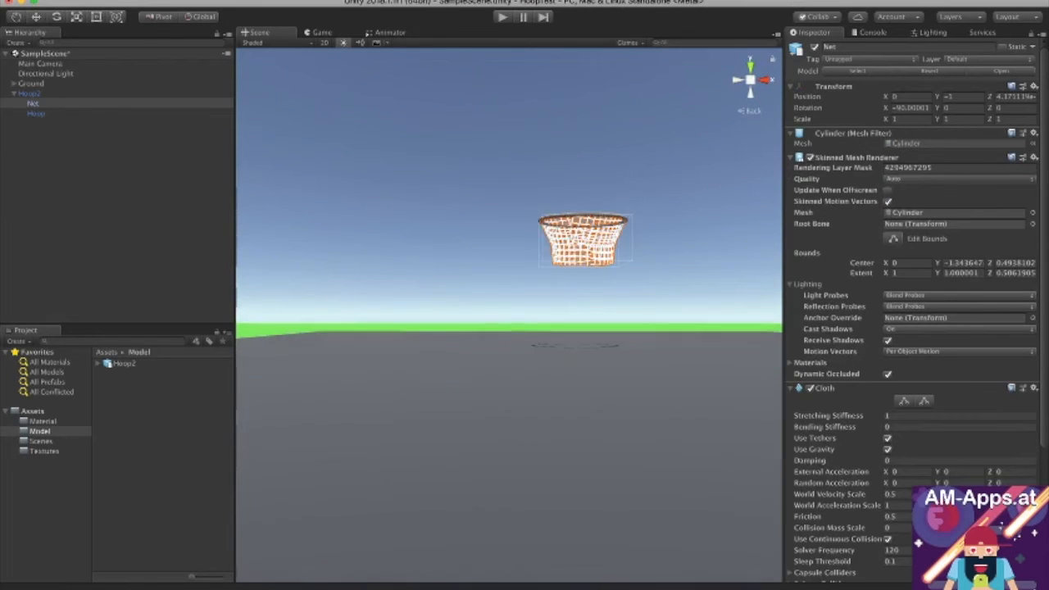
pyautogui.moveTo(569, 257); pyautogui.dragTo(537, 334, button='middle')
pyautogui.scroll(2, 529, 284)
pyautogui.scroll(5, 497, 323)
pyautogui.scroll(2, 536, 335)
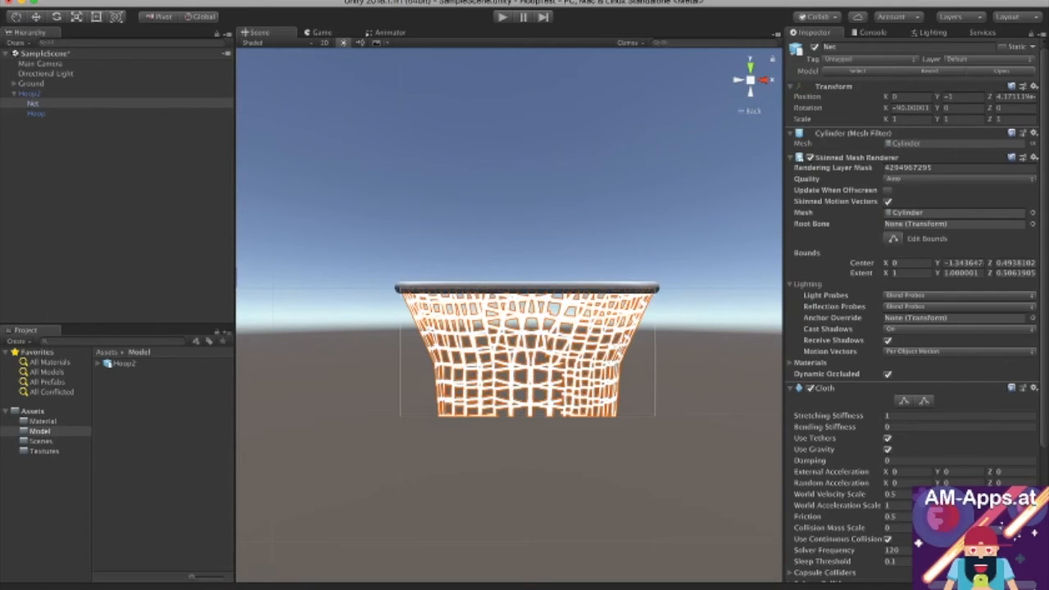
pyautogui.click(904, 400)
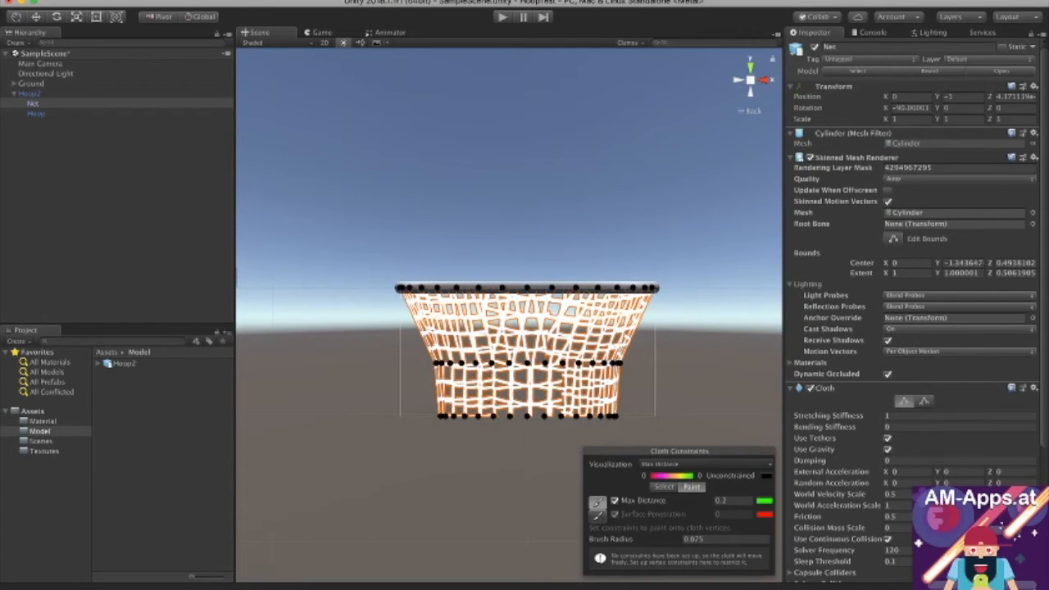
# Step: Paint a max distance of 0.2 onto the net's upper rim vertices seen from the back
pyautogui.click(502, 289)
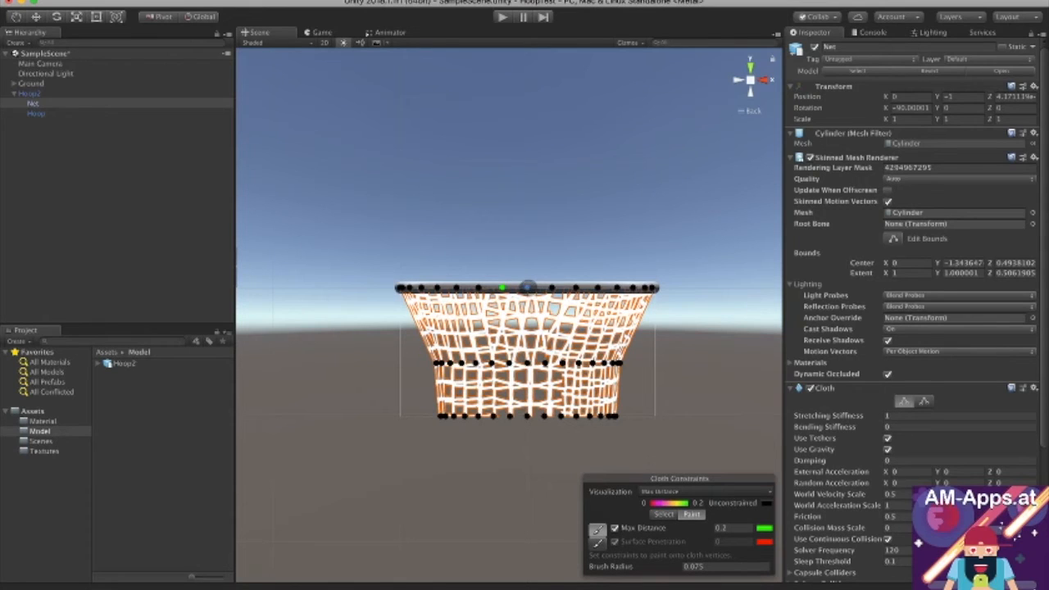
pyautogui.click(527, 288)
pyautogui.click(552, 288)
pyautogui.click(576, 289)
pyautogui.click(599, 289)
pyautogui.click(622, 288)
pyautogui.click(633, 289)
pyautogui.click(647, 289)
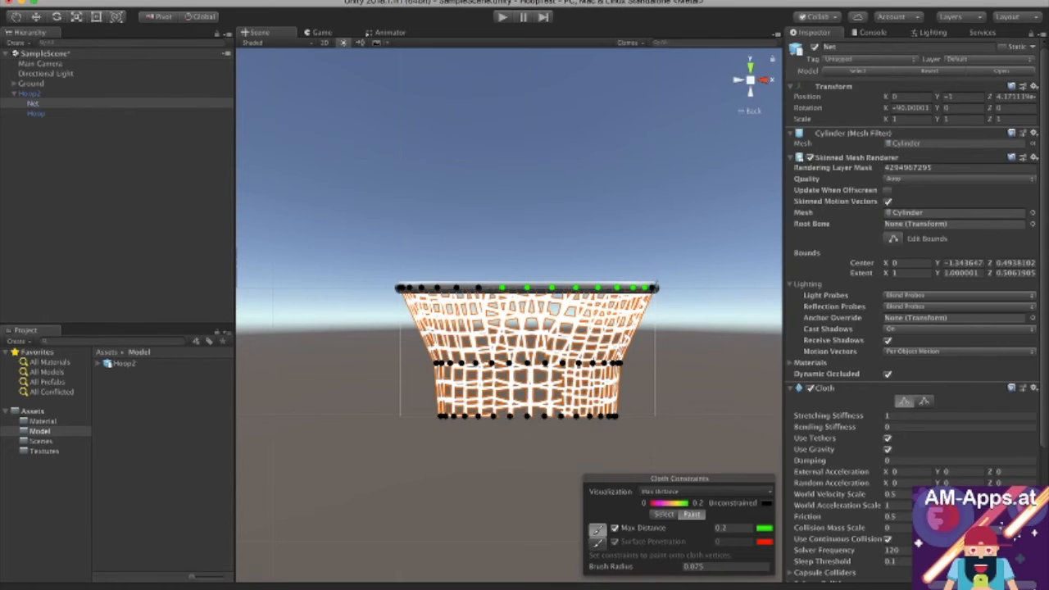
pyautogui.click(653, 288)
pyautogui.click(480, 287)
pyautogui.click(456, 287)
pyautogui.click(436, 289)
pyautogui.click(422, 288)
pyautogui.click(409, 289)
pyautogui.click(400, 289)
# Step: Paint the 0.2 max distance onto the unconstrained upper rim vertices seen from the right side
pyautogui.click(763, 79)
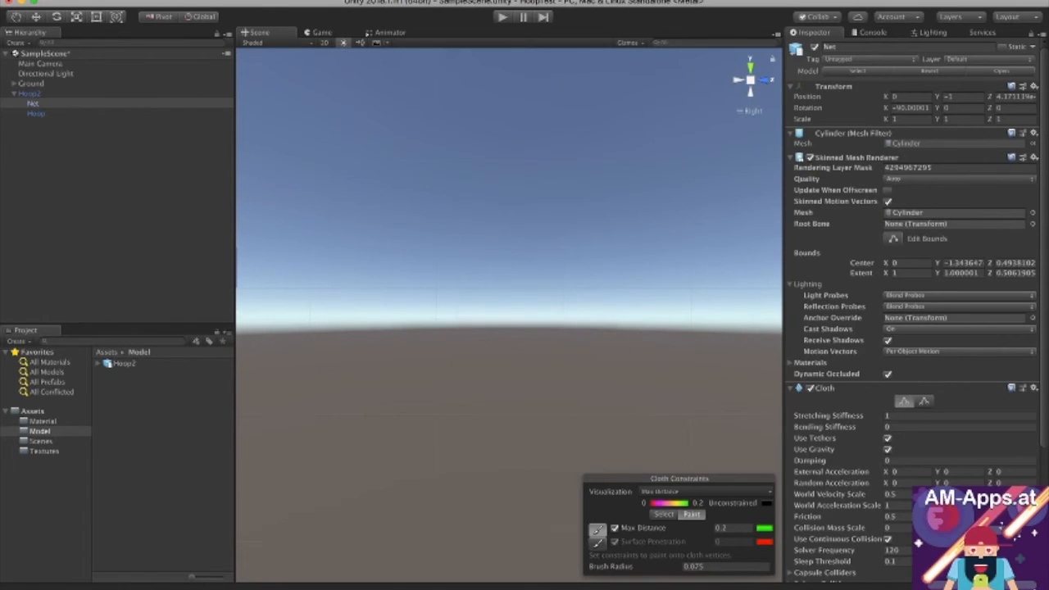
pyautogui.moveTo(345, 347); pyautogui.dragTo(640, 354, button='middle')
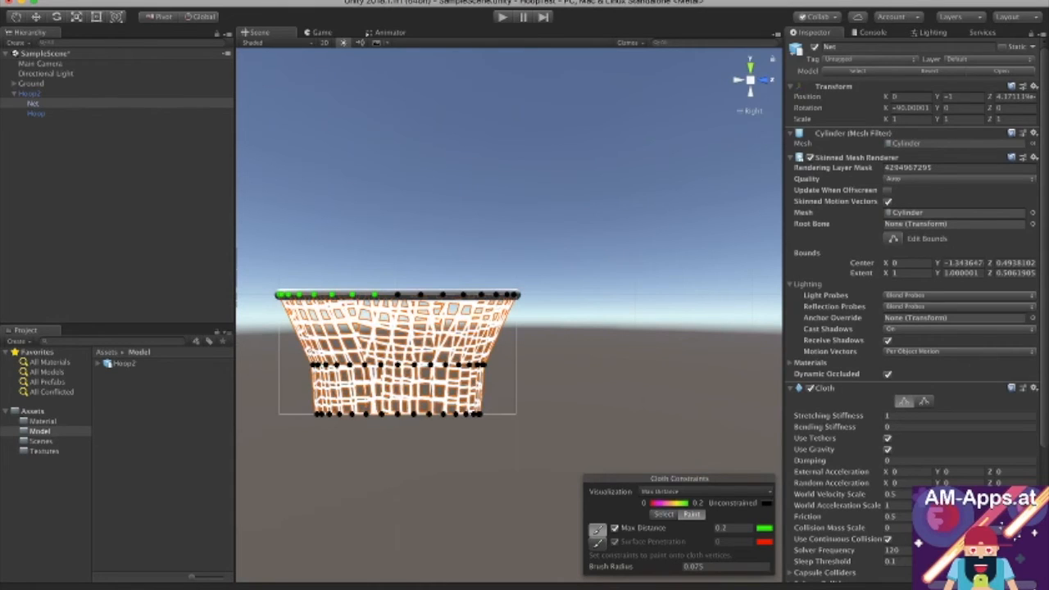
pyautogui.click(398, 294)
pyautogui.click(420, 294)
pyautogui.click(444, 295)
pyautogui.click(462, 295)
pyautogui.click(482, 295)
pyautogui.click(496, 294)
pyautogui.click(508, 294)
pyautogui.click(514, 295)
# Step: Paint the 0.2 max distance onto the last unconstrained rim vertices from the front, and close constraint editing
pyautogui.click(764, 79)
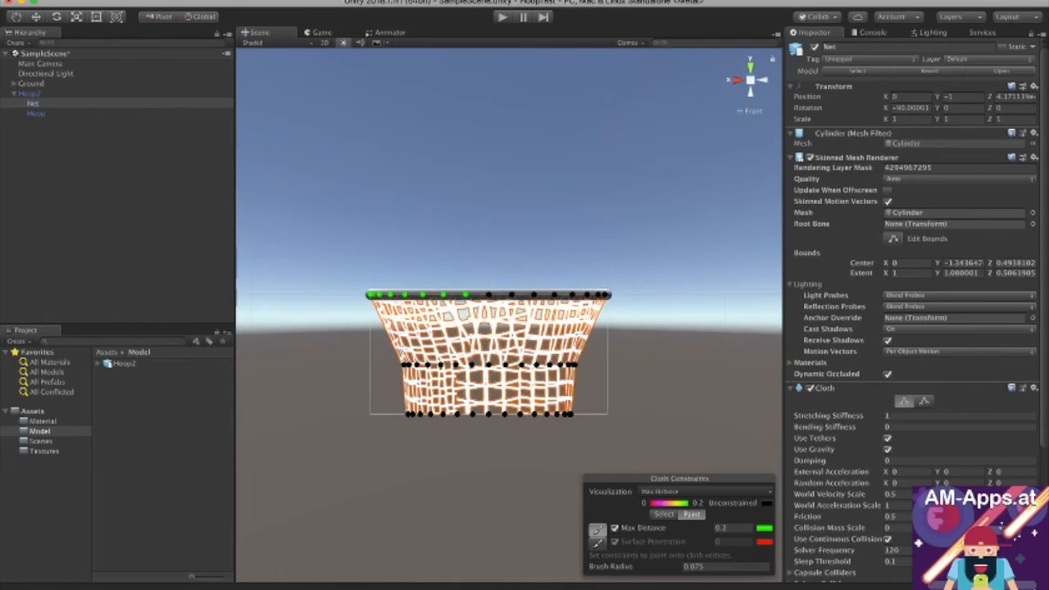
pyautogui.click(489, 294)
pyautogui.click(512, 294)
pyautogui.click(534, 294)
pyautogui.click(554, 294)
pyautogui.click(575, 294)
pyautogui.click(588, 294)
pyautogui.click(598, 294)
pyautogui.click(606, 294)
pyautogui.click(762, 80)
pyautogui.click(762, 80)
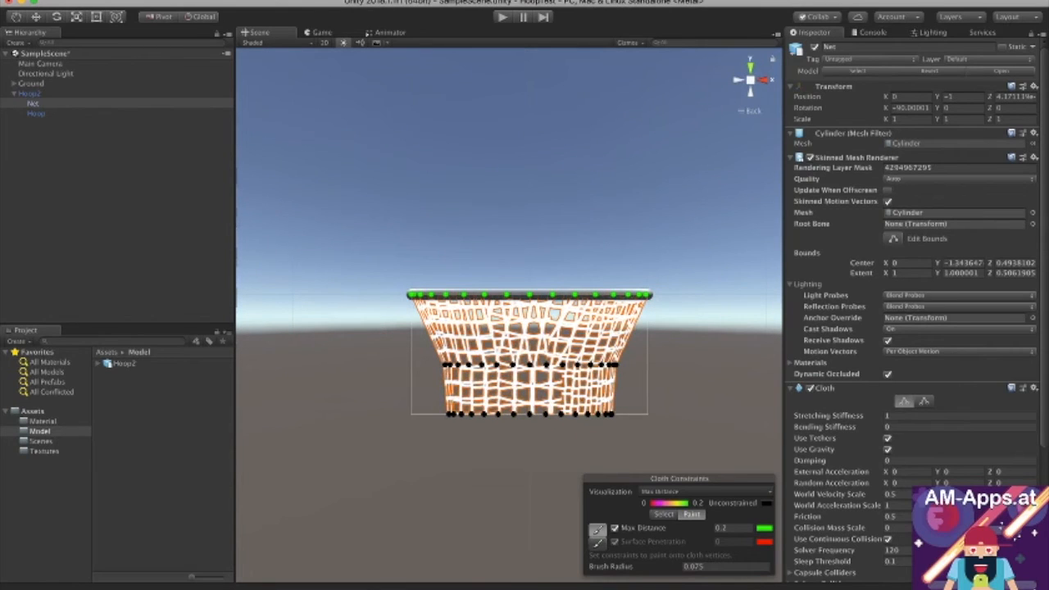
pyautogui.click(904, 401)
# Step: Set the cloth's stretching stiffness to 0.2 and its random acceleration Y to 0.3
pyautogui.click(959, 415)
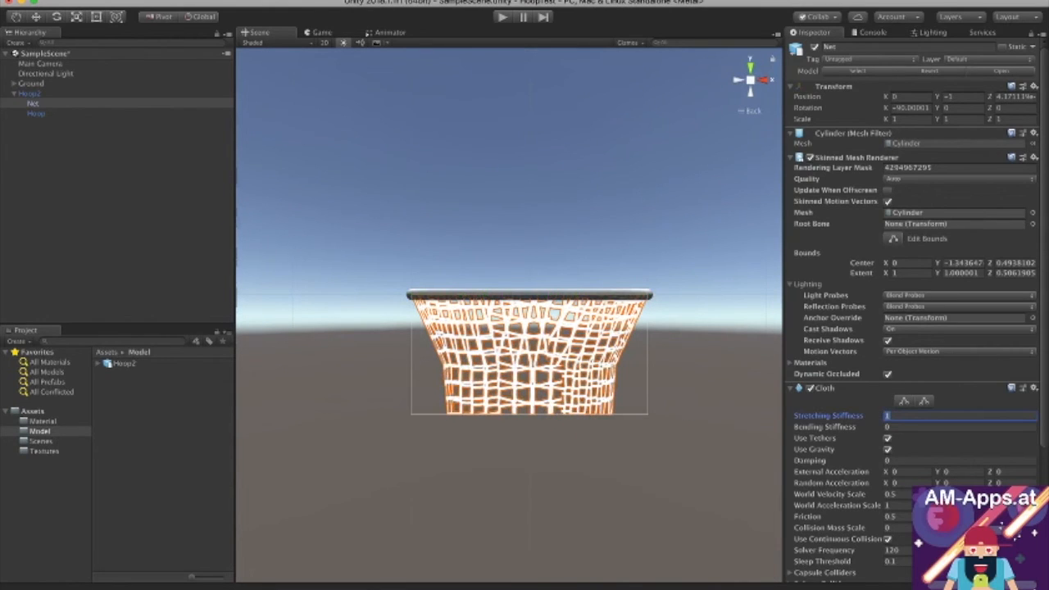
pyautogui.write('0.2')
pyautogui.press('Return')
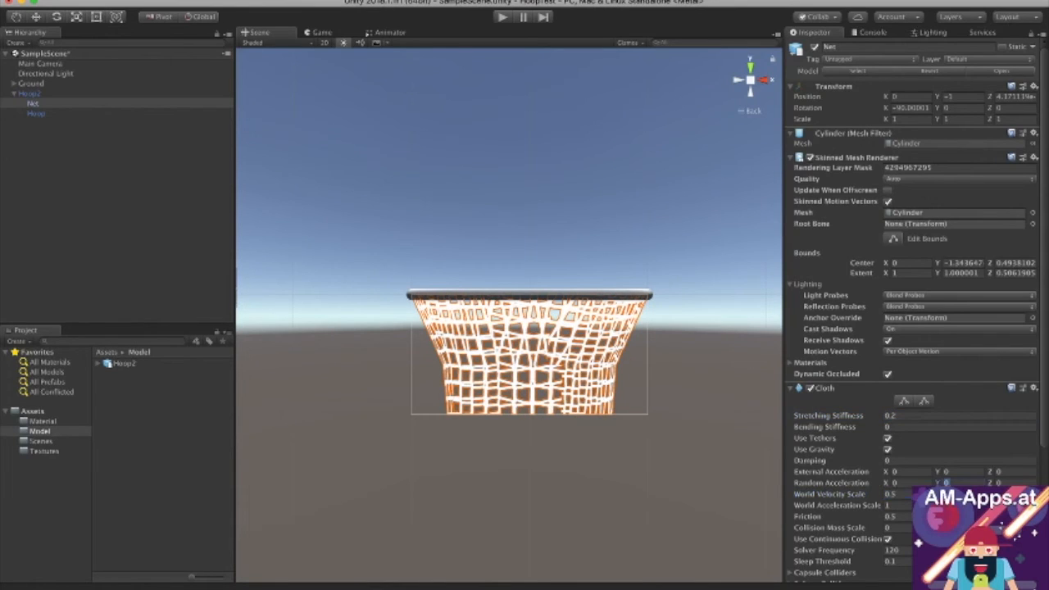
pyautogui.click(947, 483)
pyautogui.write('0.3')
pyautogui.press('Return')
# Step: Frame the net in a perspective view and run the scene to check the cloth's behaviour
pyautogui.click(750, 80)
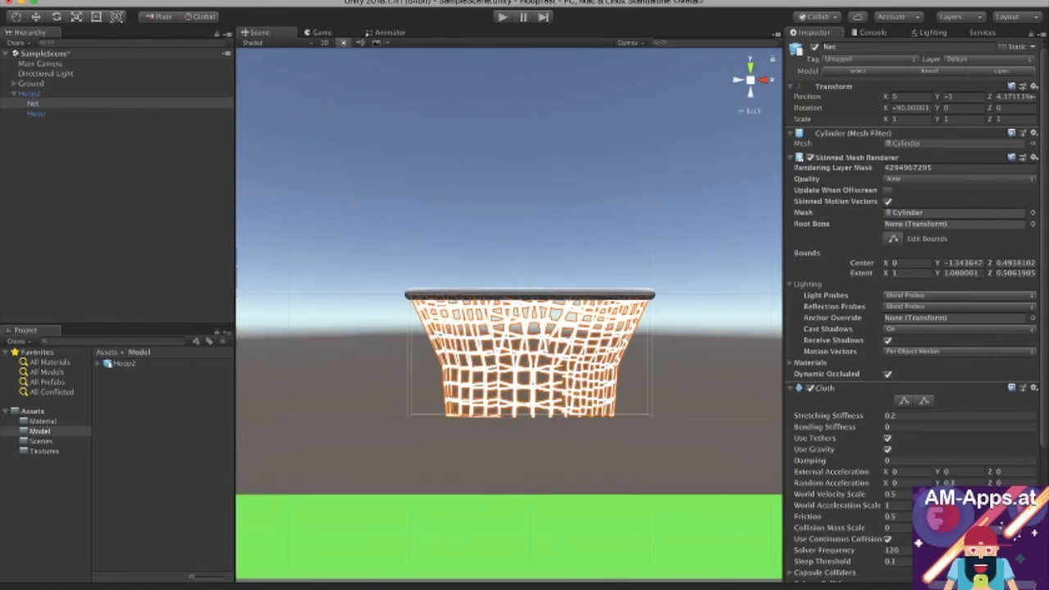
pyautogui.scroll(-8, 509, 315)
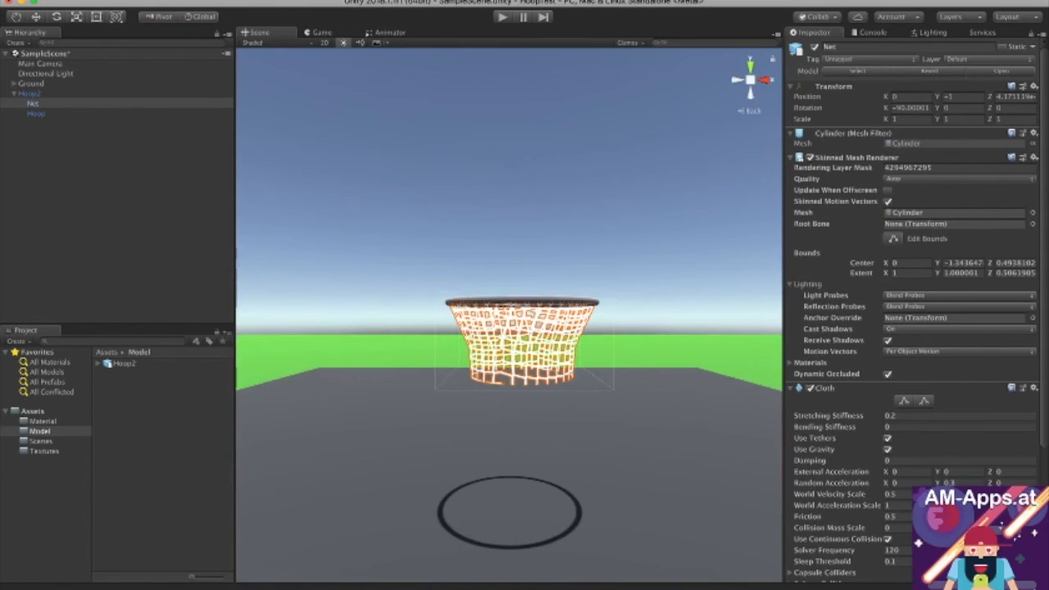
pyautogui.moveTo(509, 315); pyautogui.dragTo(411, 425, button='right')
pyautogui.press('f')
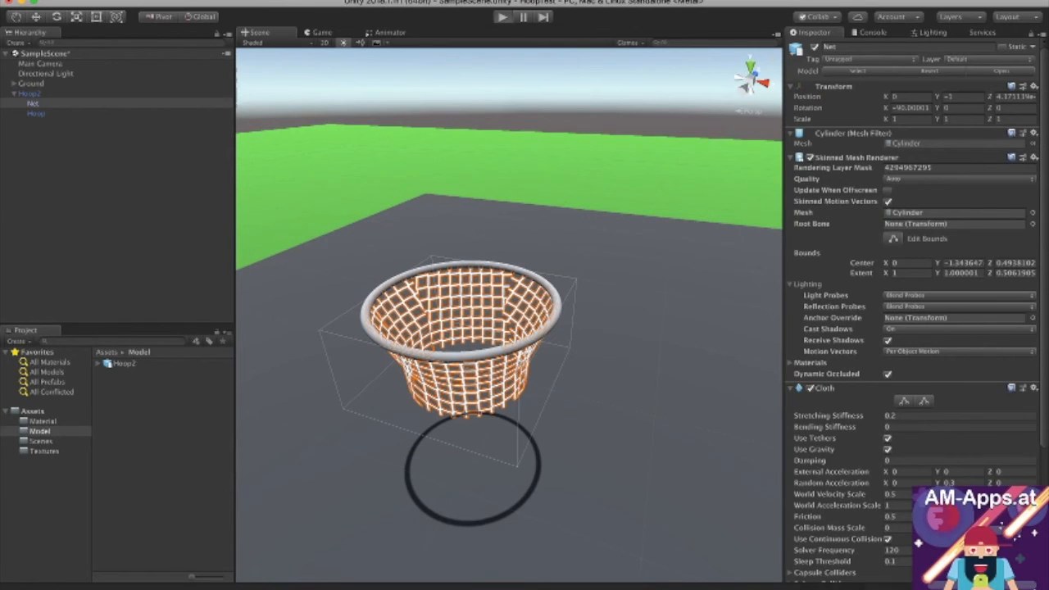
pyautogui.click(501, 17)
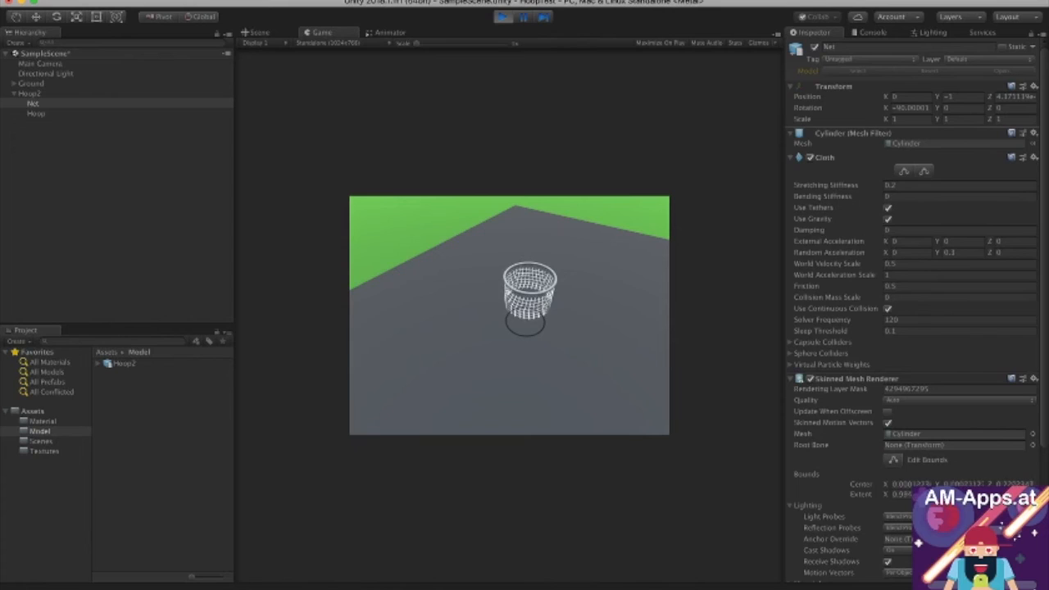
# Step: Try stretching stiffness values such as 0.77 on the net while the scene runs, and stop playback
pyautogui.moveTo(827, 185); pyautogui.dragTo(830, 185)
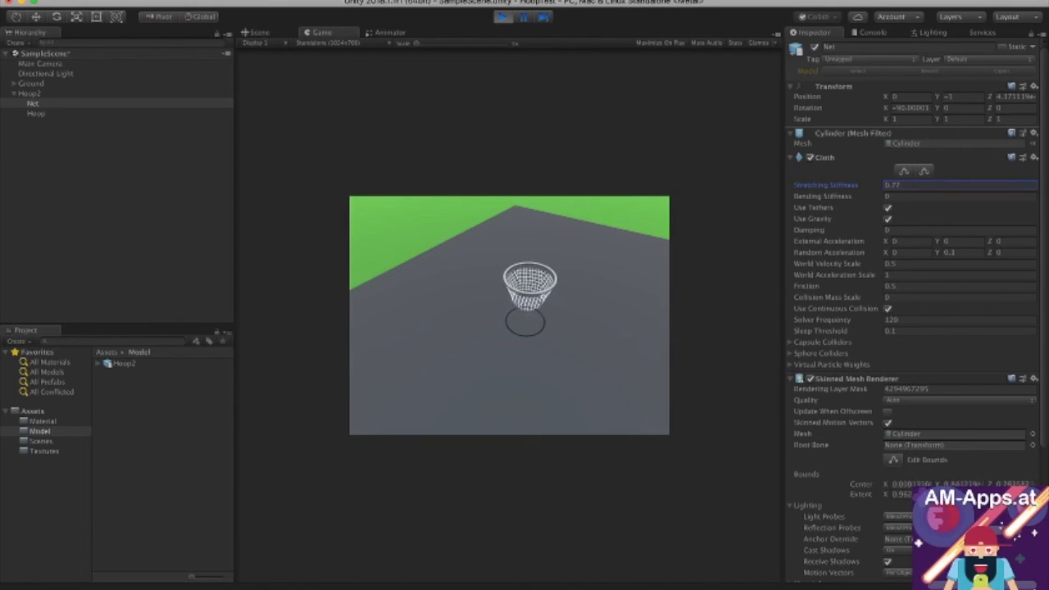
pyautogui.moveTo(845, 185); pyautogui.dragTo(832, 185)
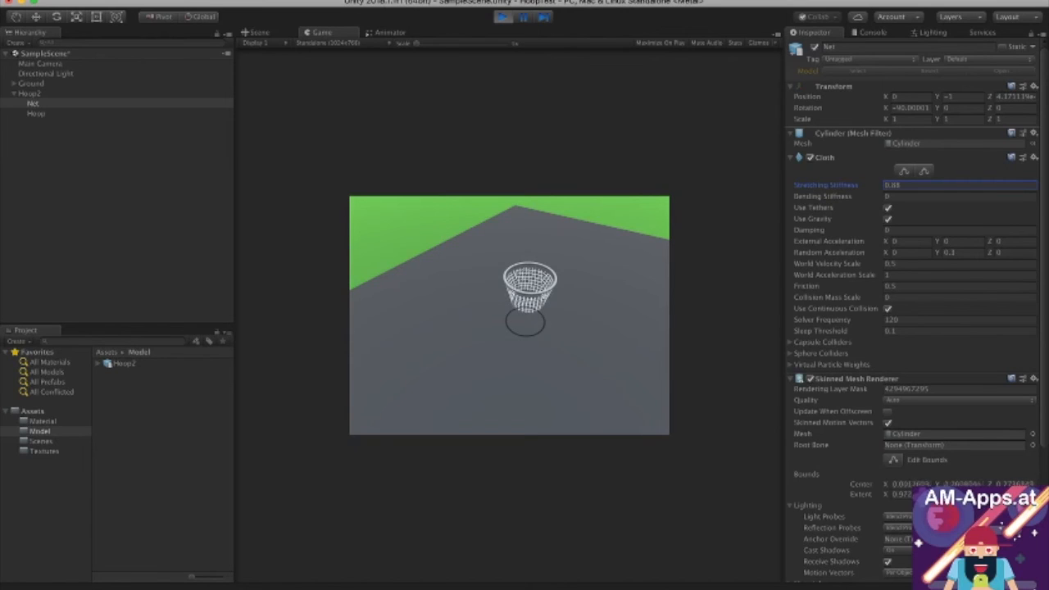
pyautogui.press('Return')
pyautogui.press('super+p')
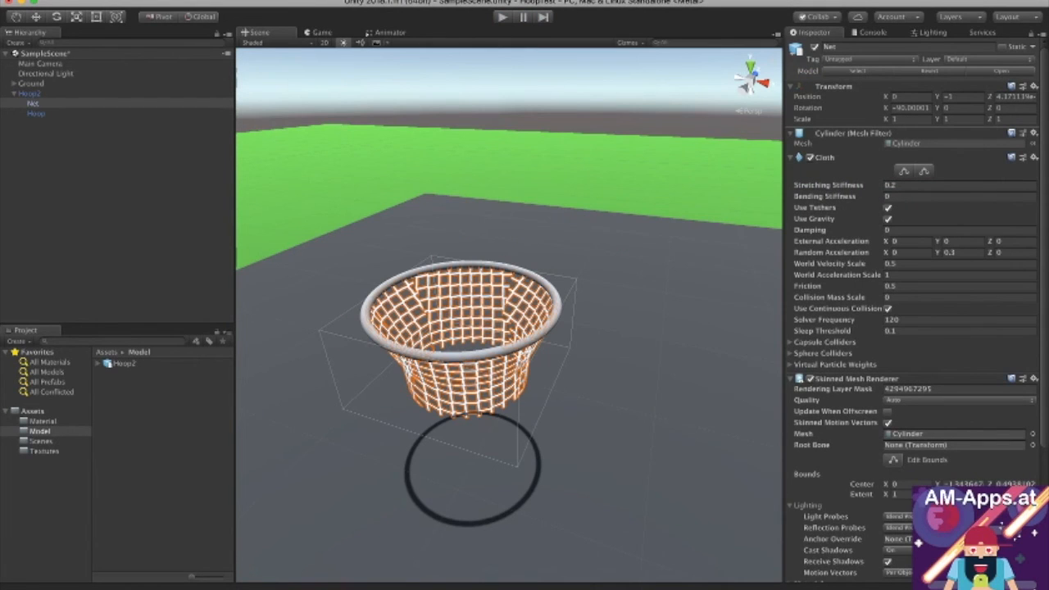
# Step: Reopen the cloth constraints, set the brush's max distance to 0, and paint the upper rim vertices from the back
pyautogui.click(904, 171)
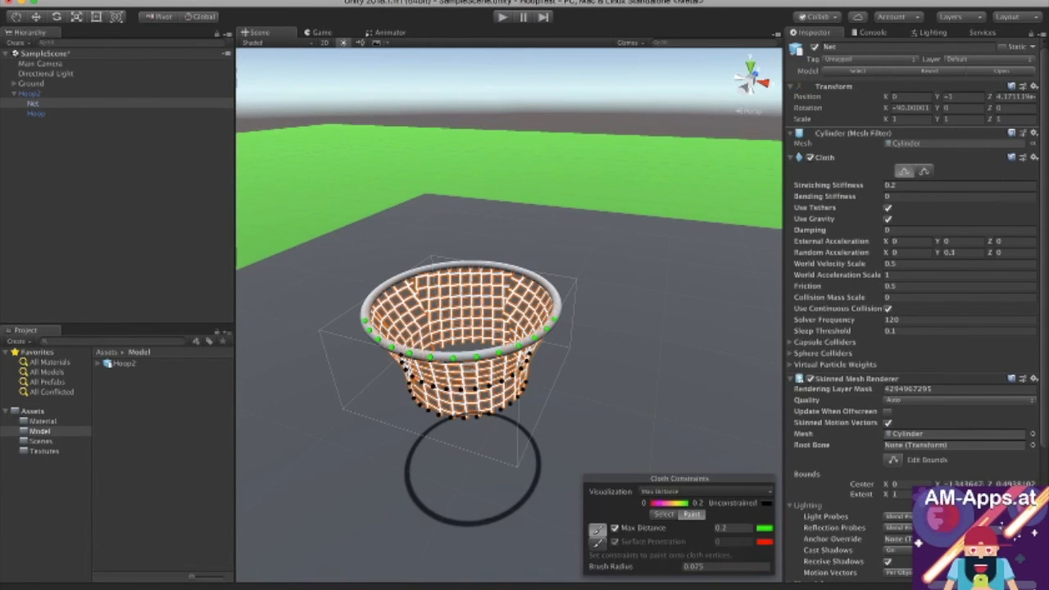
pyautogui.click(732, 528)
pyautogui.write('0')
pyautogui.click(744, 88)
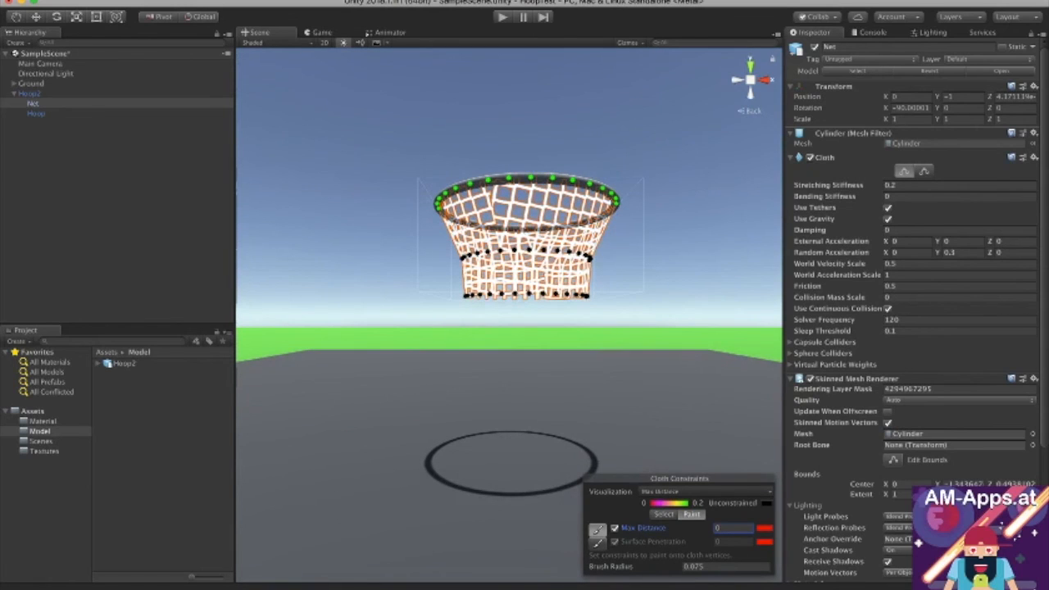
pyautogui.click(750, 79)
pyautogui.click(663, 514)
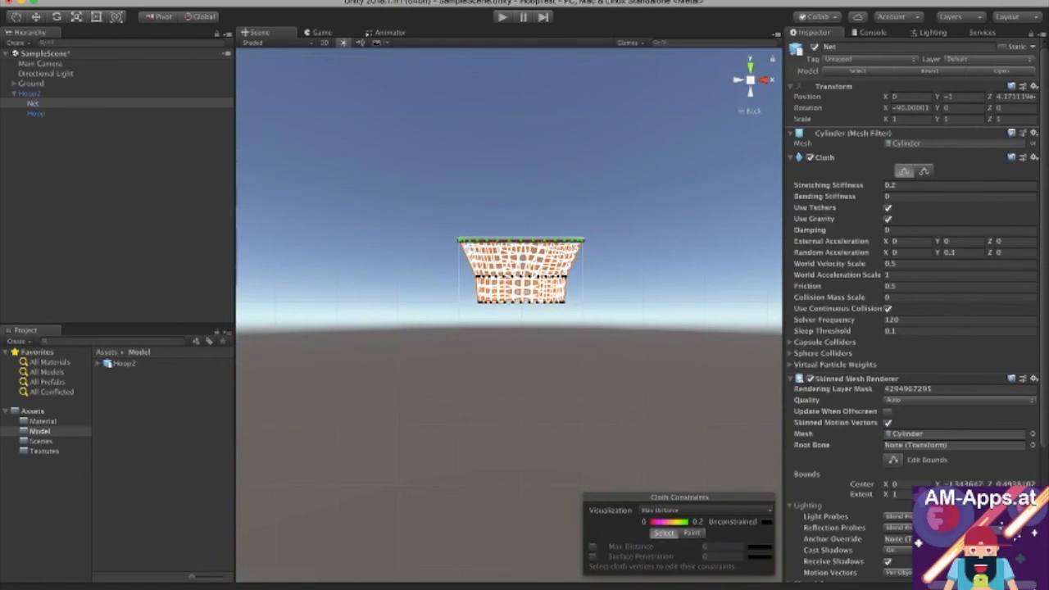
pyautogui.click(692, 532)
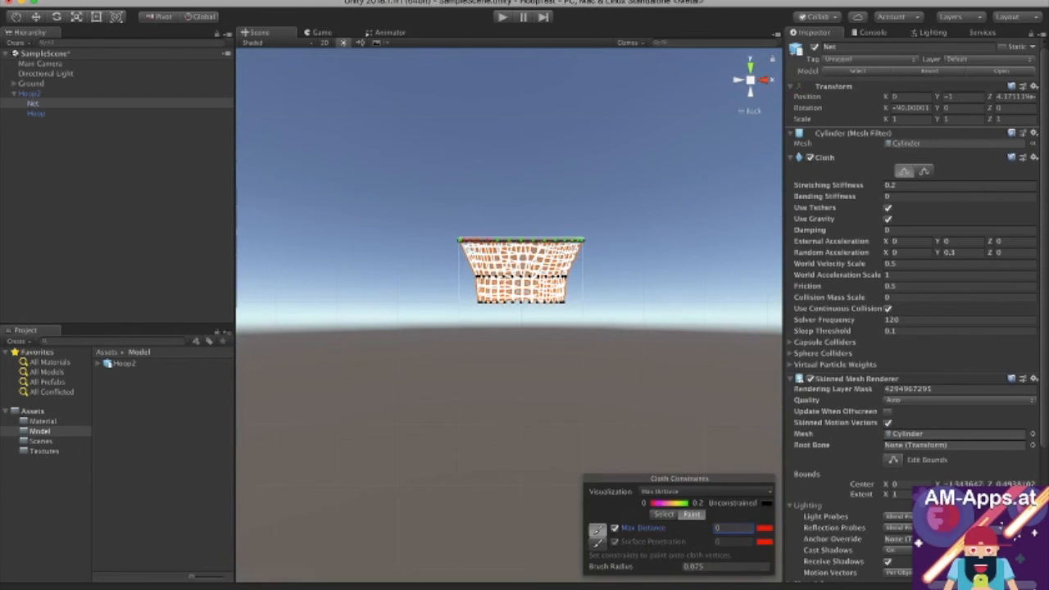
pyautogui.moveTo(501, 242)
pyautogui.mouseDown()
pyautogui.moveTo(581, 240)
pyautogui.moveTo(461, 241)
pyautogui.mouseUp()
# Step: Paint the 0 max distance onto the remaining rim vertices from the right and front, and close constraint editing
pyautogui.click(764, 80)
pyautogui.moveTo(391, 241); pyautogui.dragTo(452, 241)
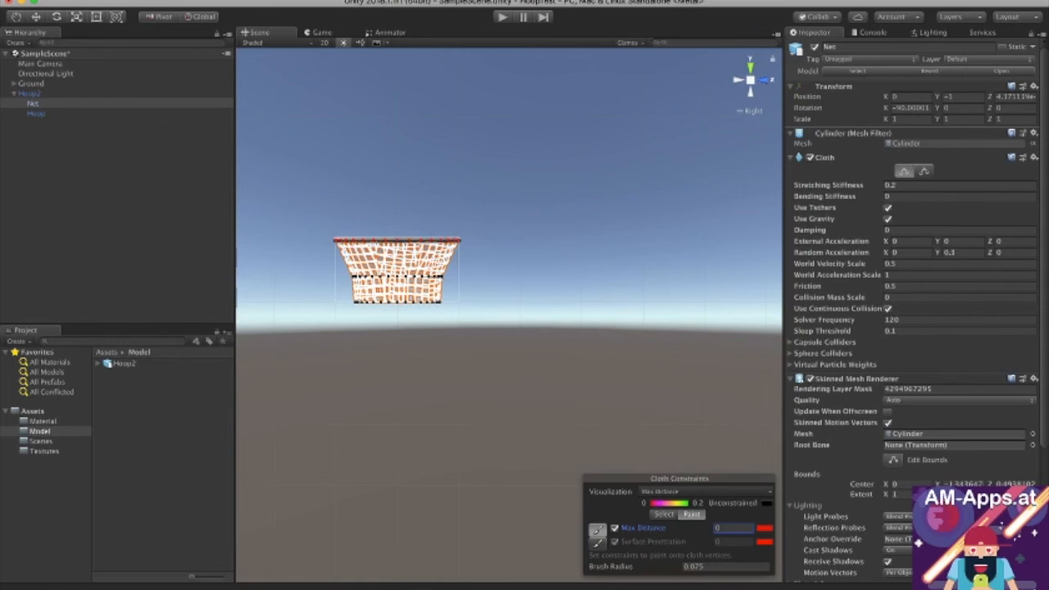
pyautogui.click(764, 79)
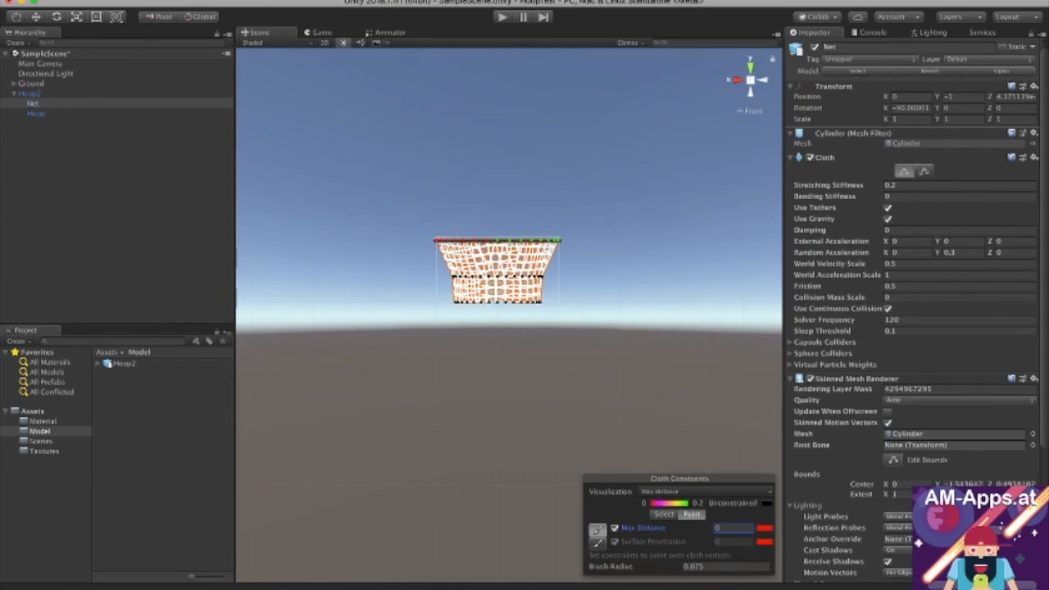
pyautogui.moveTo(509, 241); pyautogui.dragTo(545, 241)
pyautogui.click(498, 240)
pyautogui.click(555, 241)
pyautogui.click(558, 240)
pyautogui.click(762, 79)
pyautogui.click(762, 80)
pyautogui.click(762, 79)
pyautogui.click(904, 171)
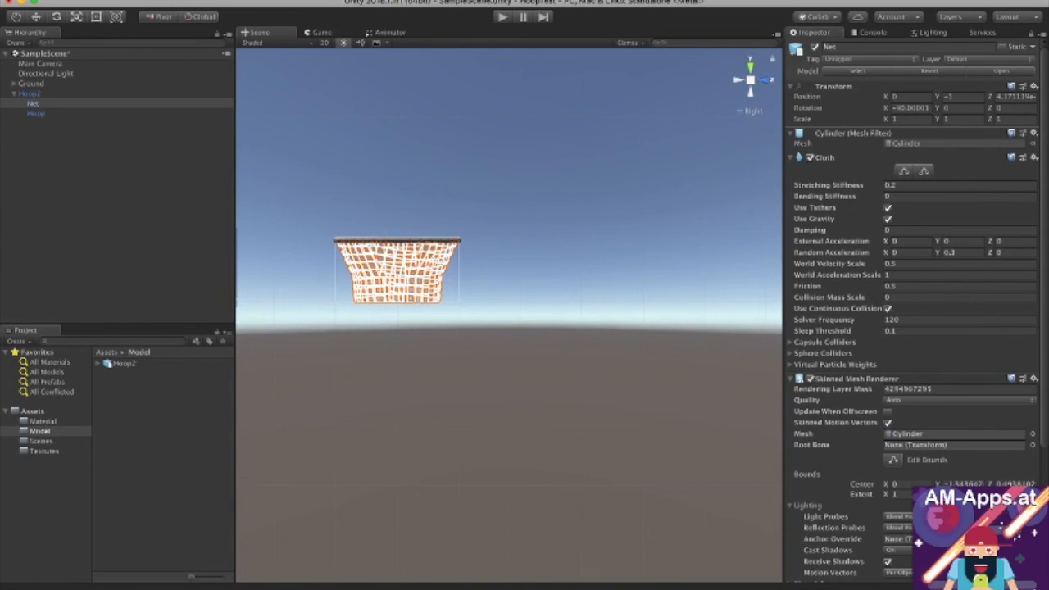
# Step: Set the cloth's stretching stiffness to 0.5 and test a bending stiffness of about 0.68 in the running scene
pyautogui.click(891, 184)
pyautogui.write('0.5')
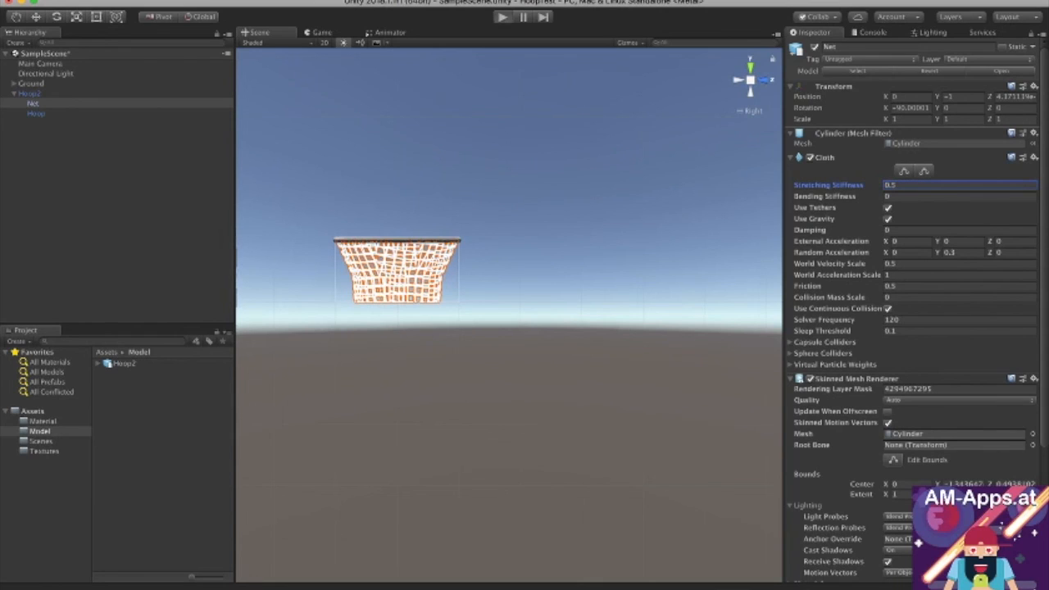
pyautogui.click(502, 16)
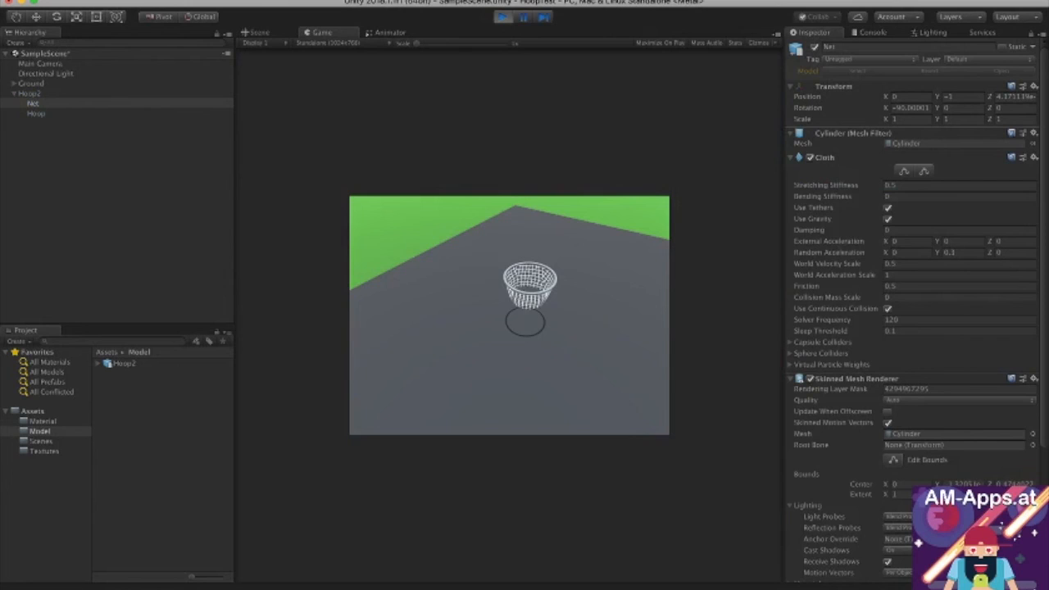
pyautogui.moveTo(822, 196); pyautogui.dragTo(840, 196)
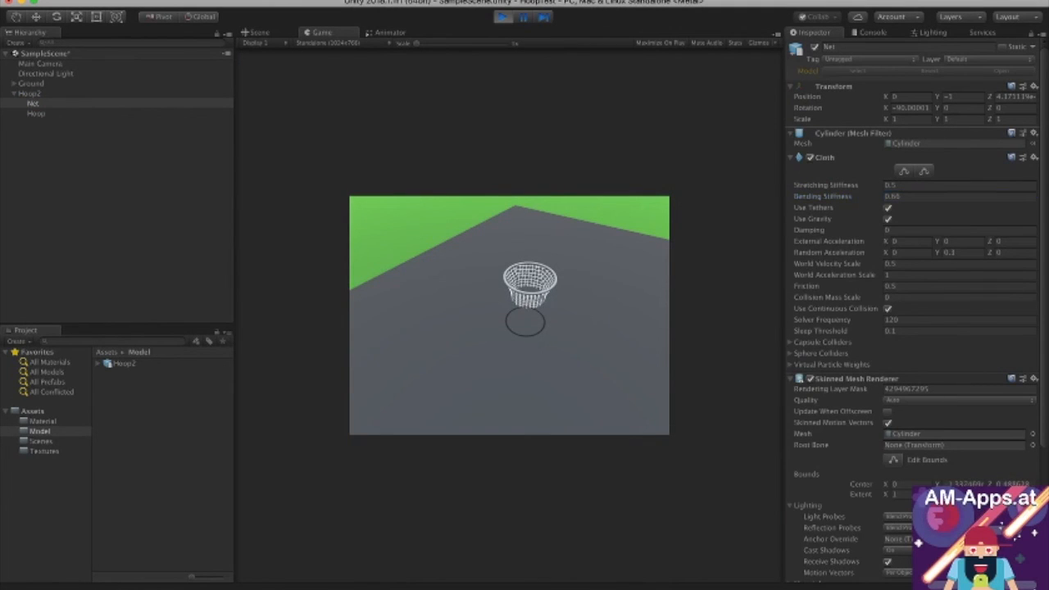